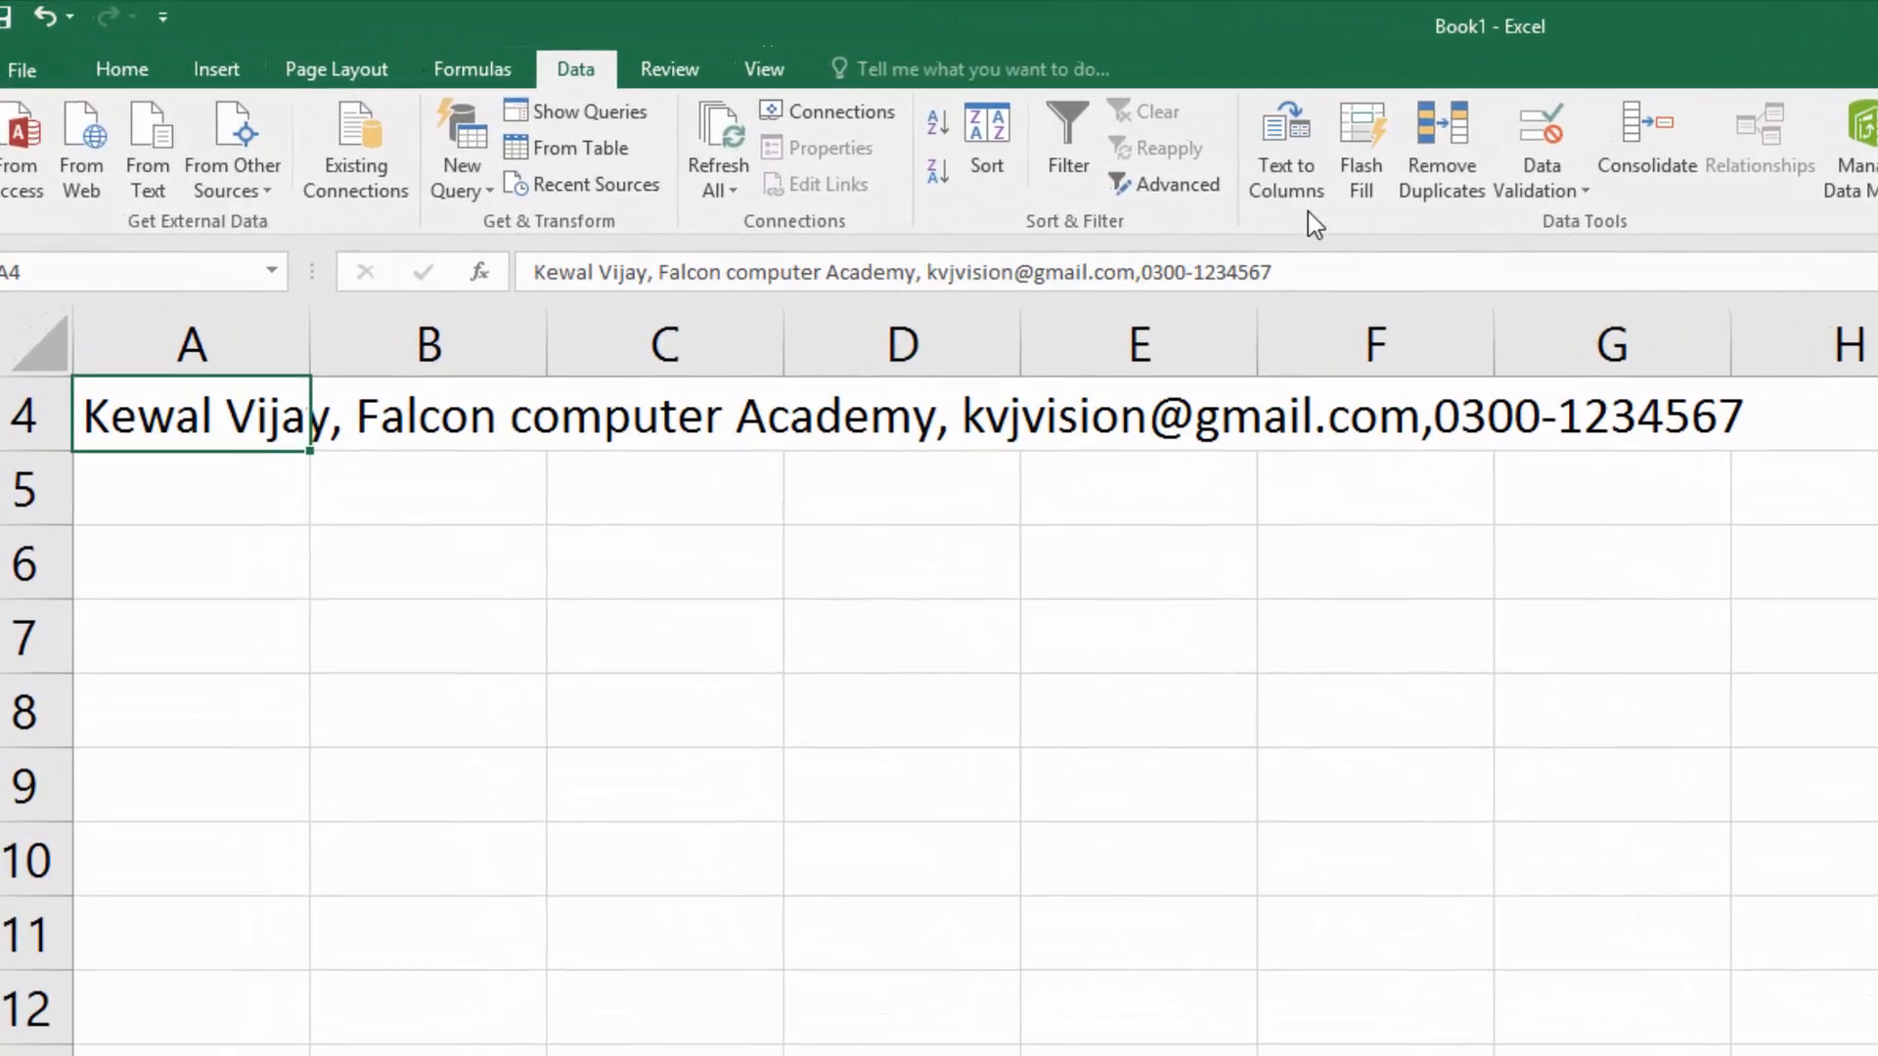
left_click(604, 608)
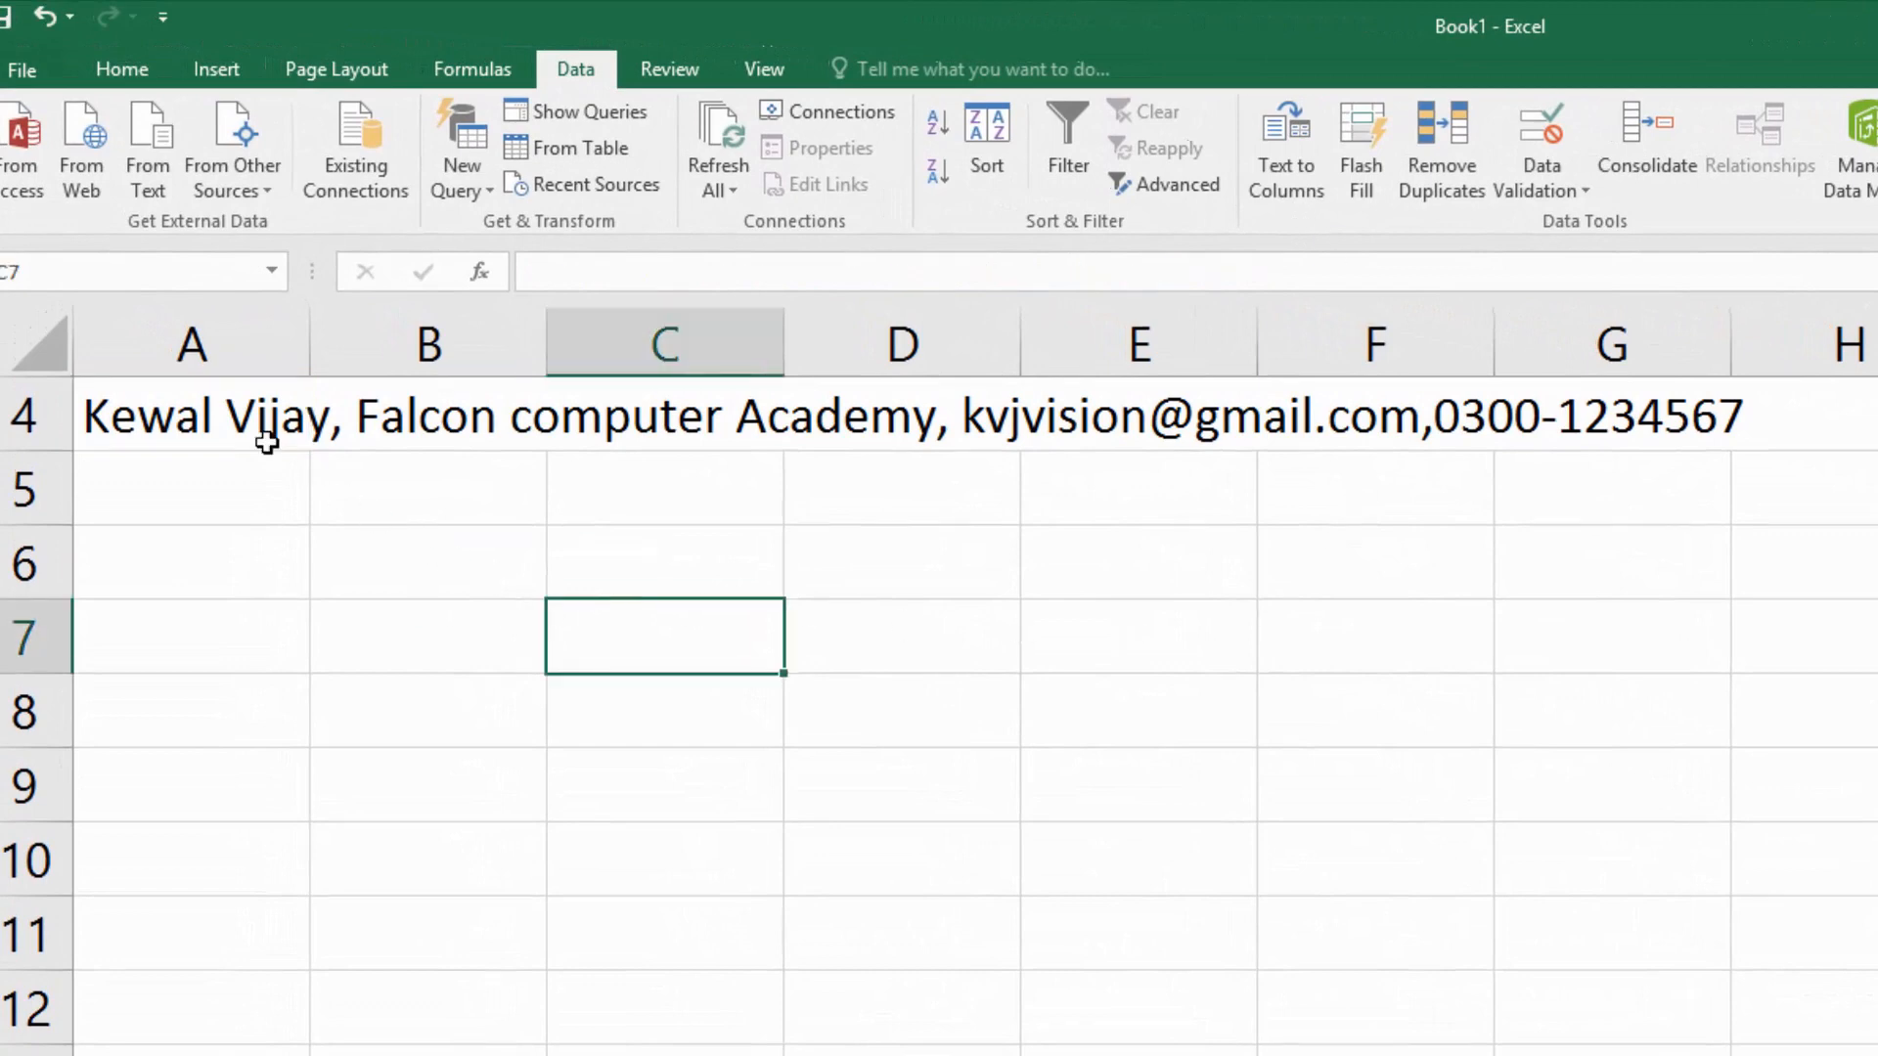
left_click(256, 430)
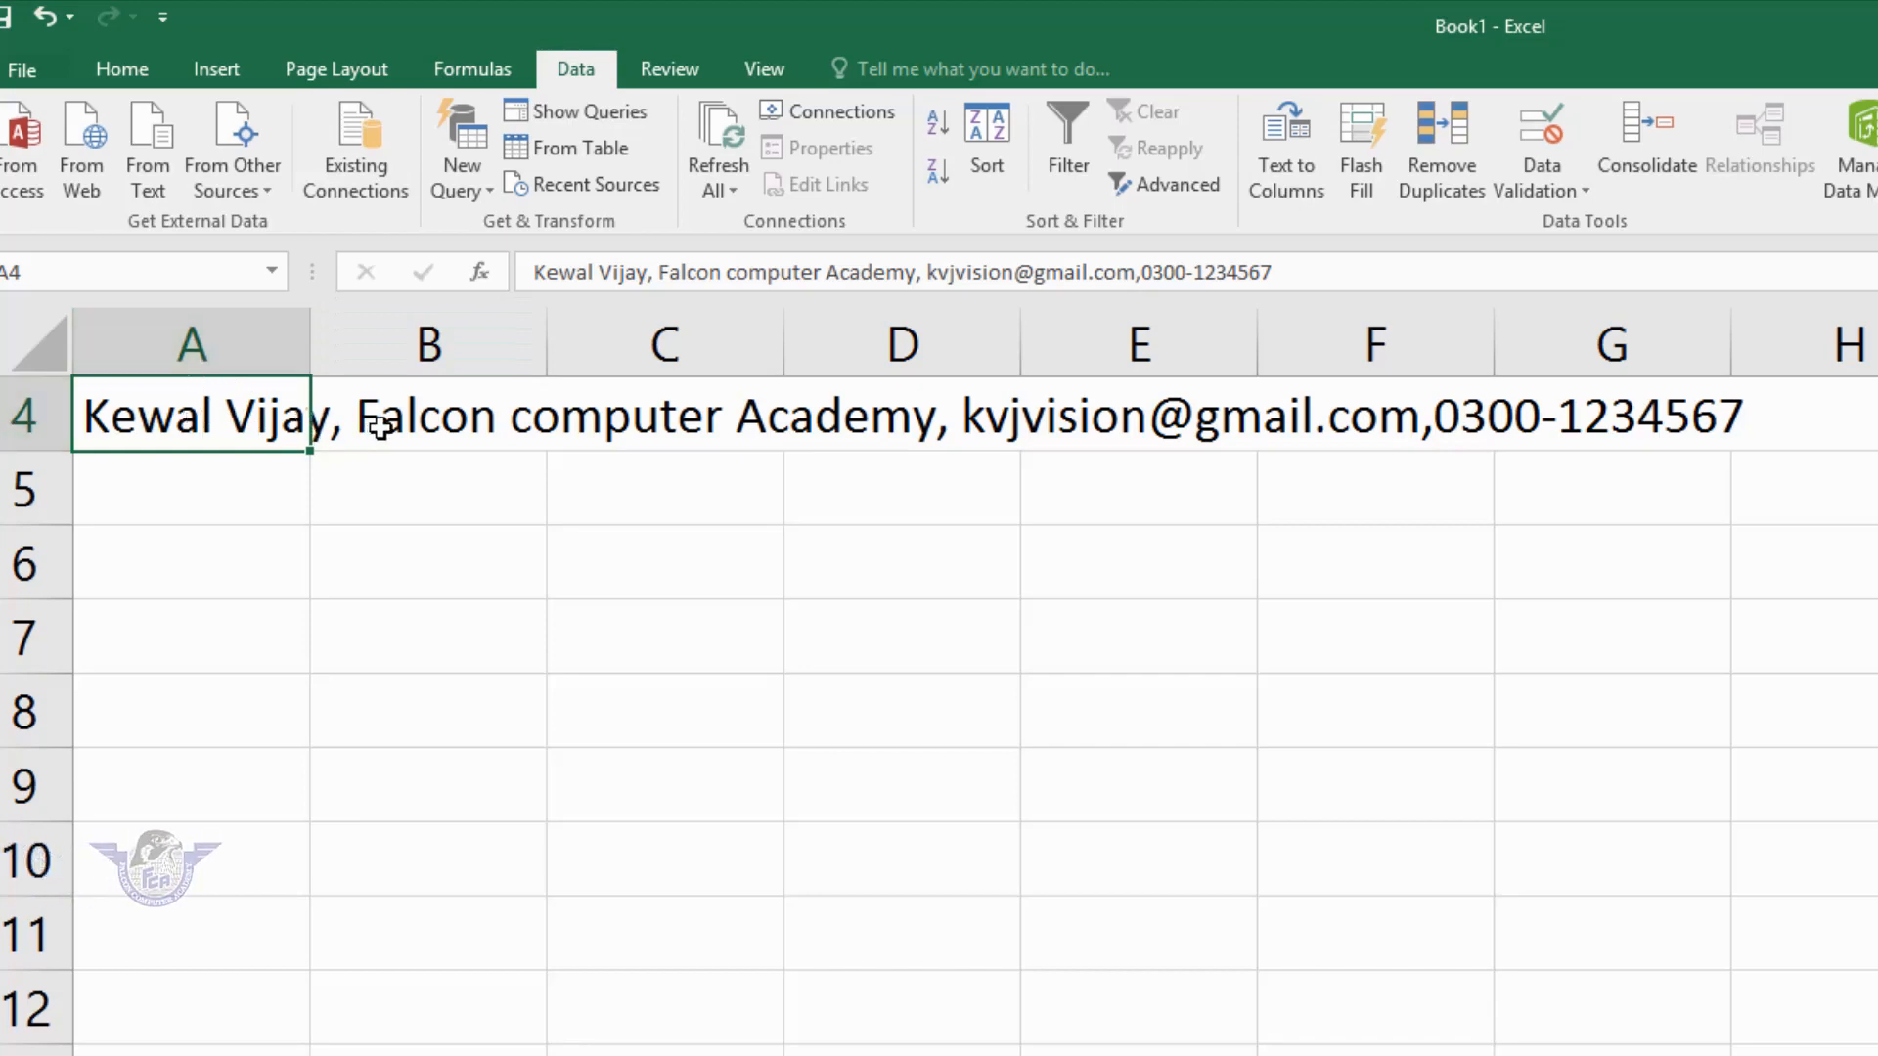
left_click(448, 415)
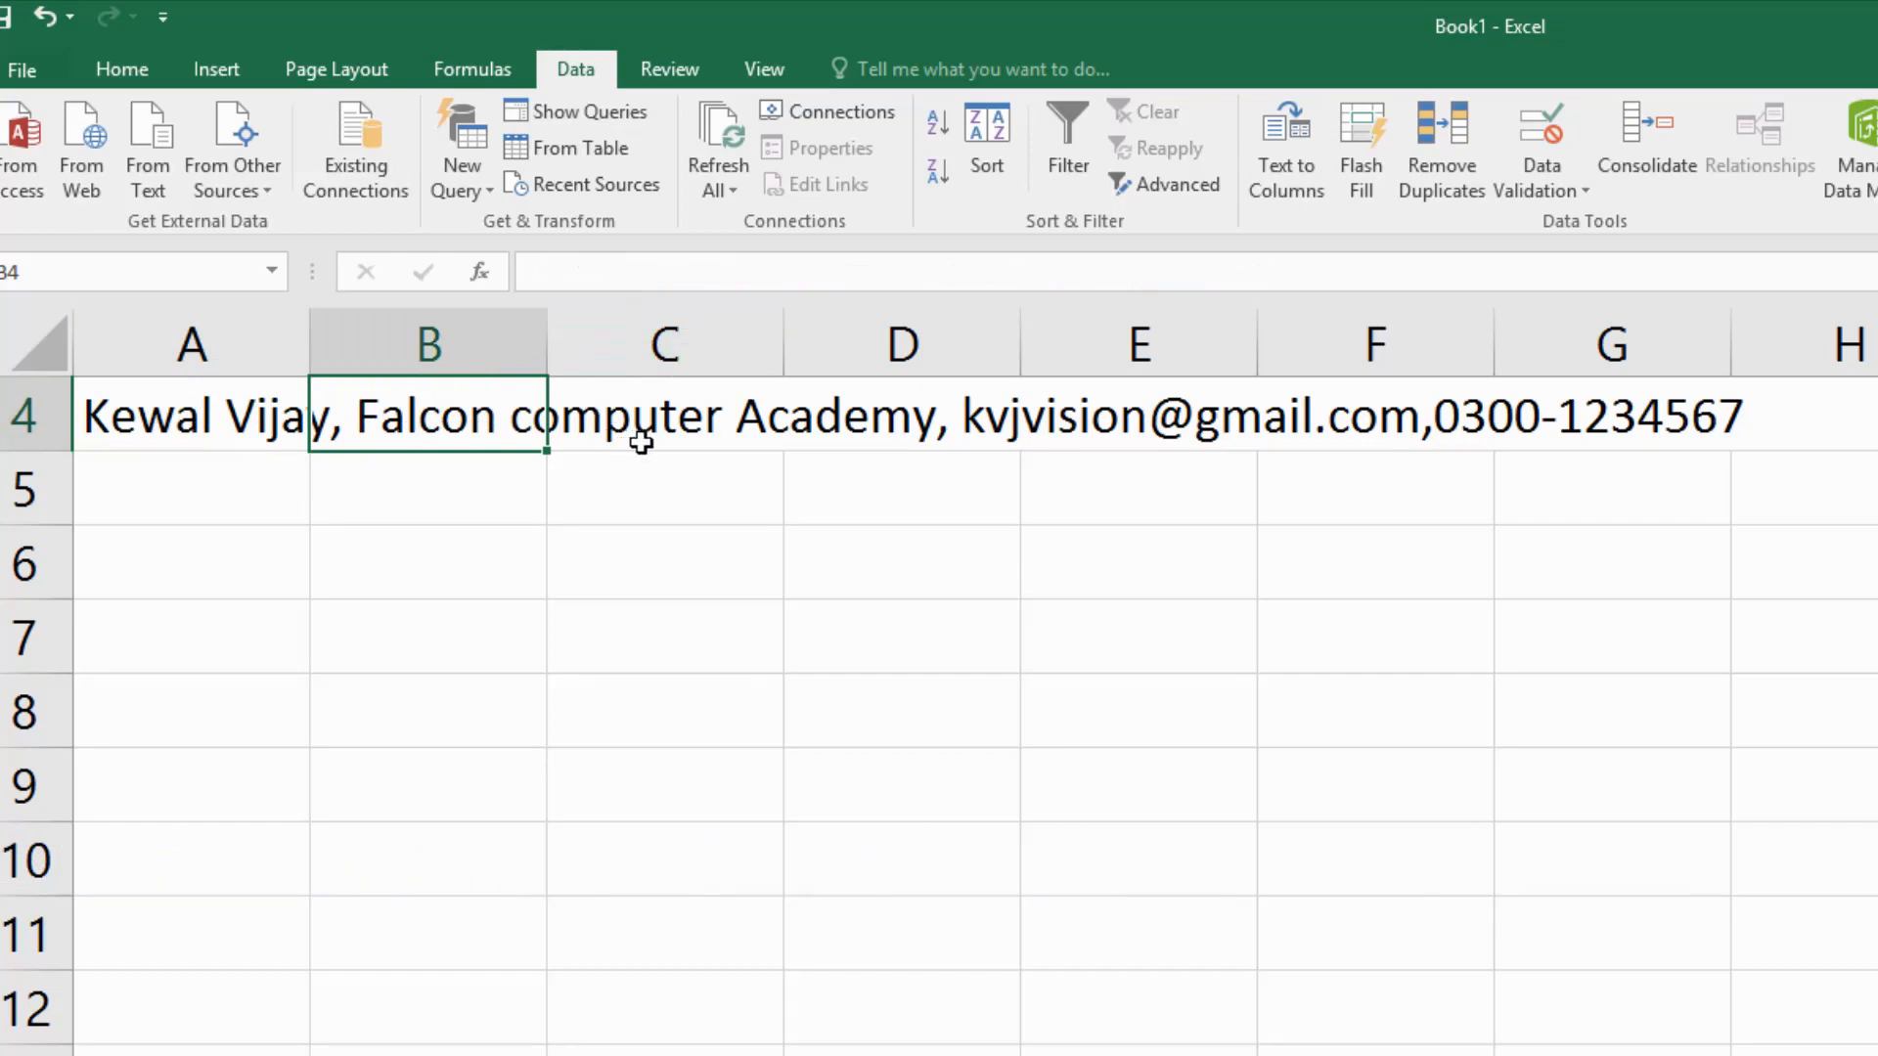
key("Right")
key("Right")
key("Right")
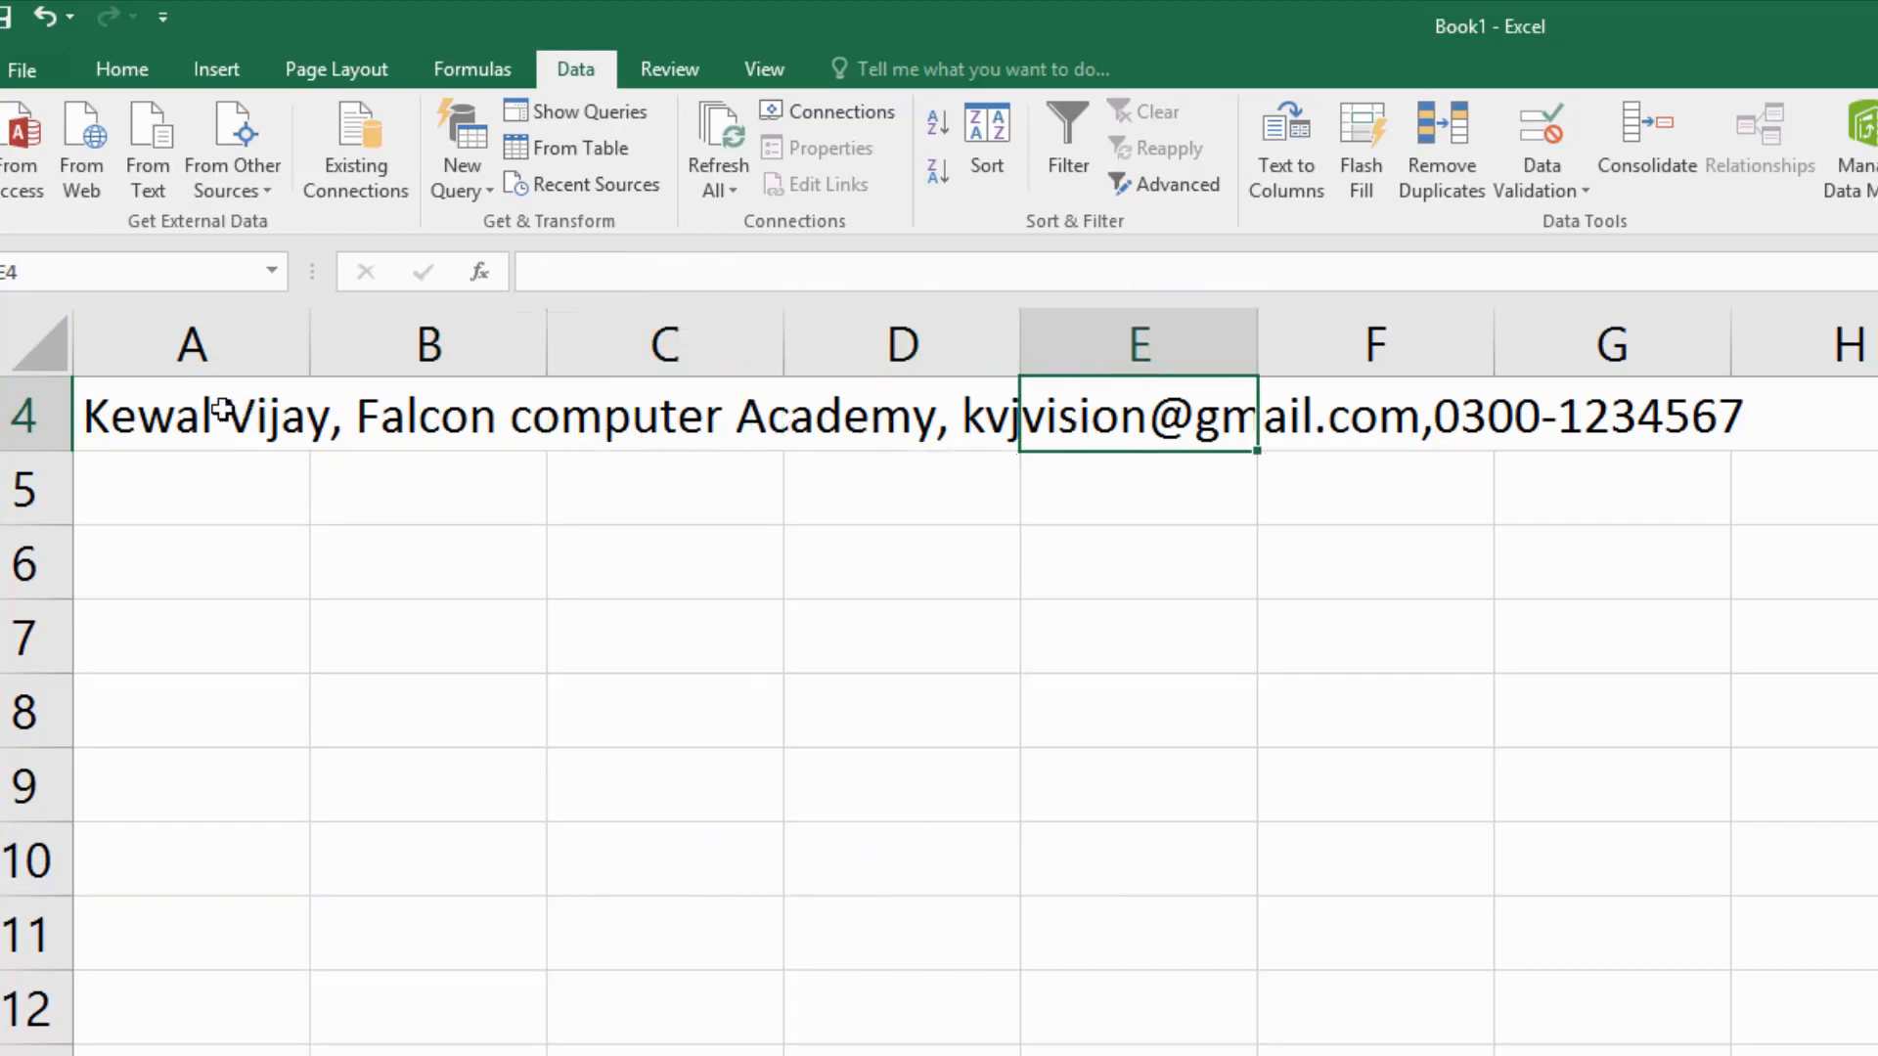
left_click(223, 408)
double_click(224, 416)
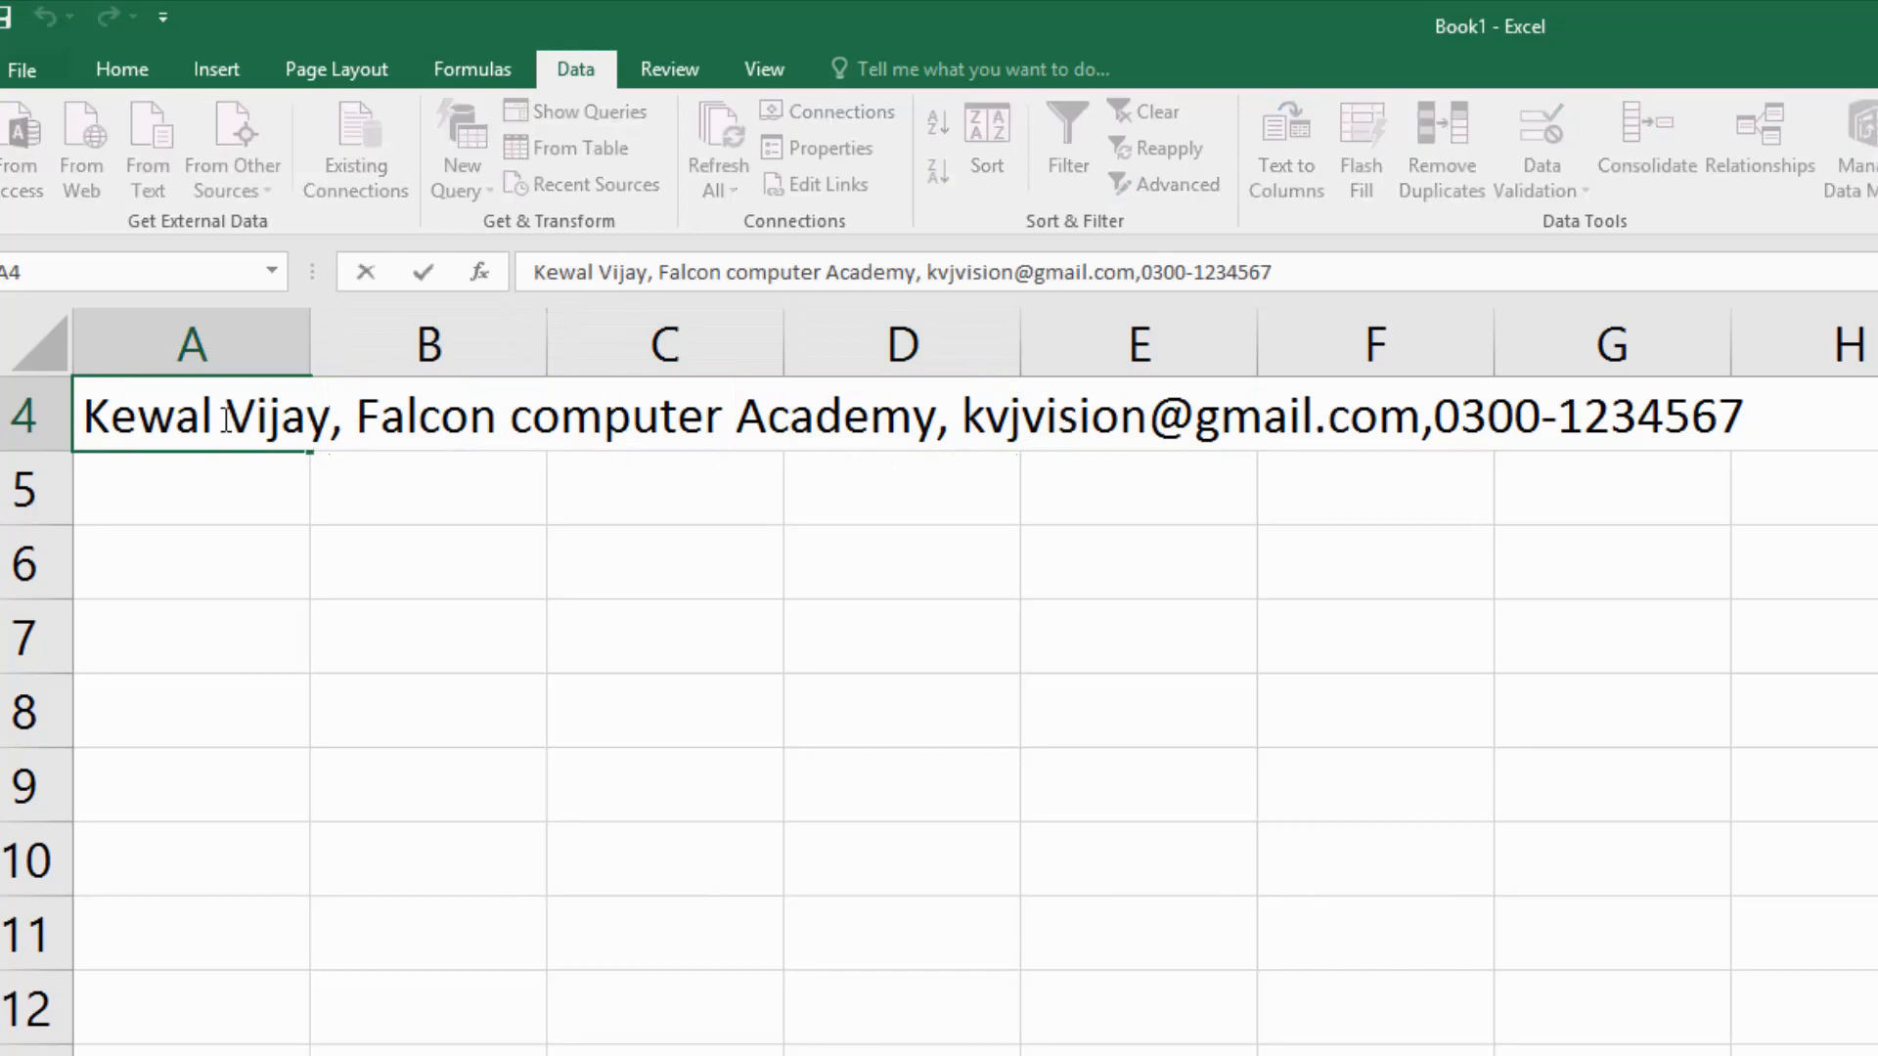
left_click(633, 494)
left_click(174, 416)
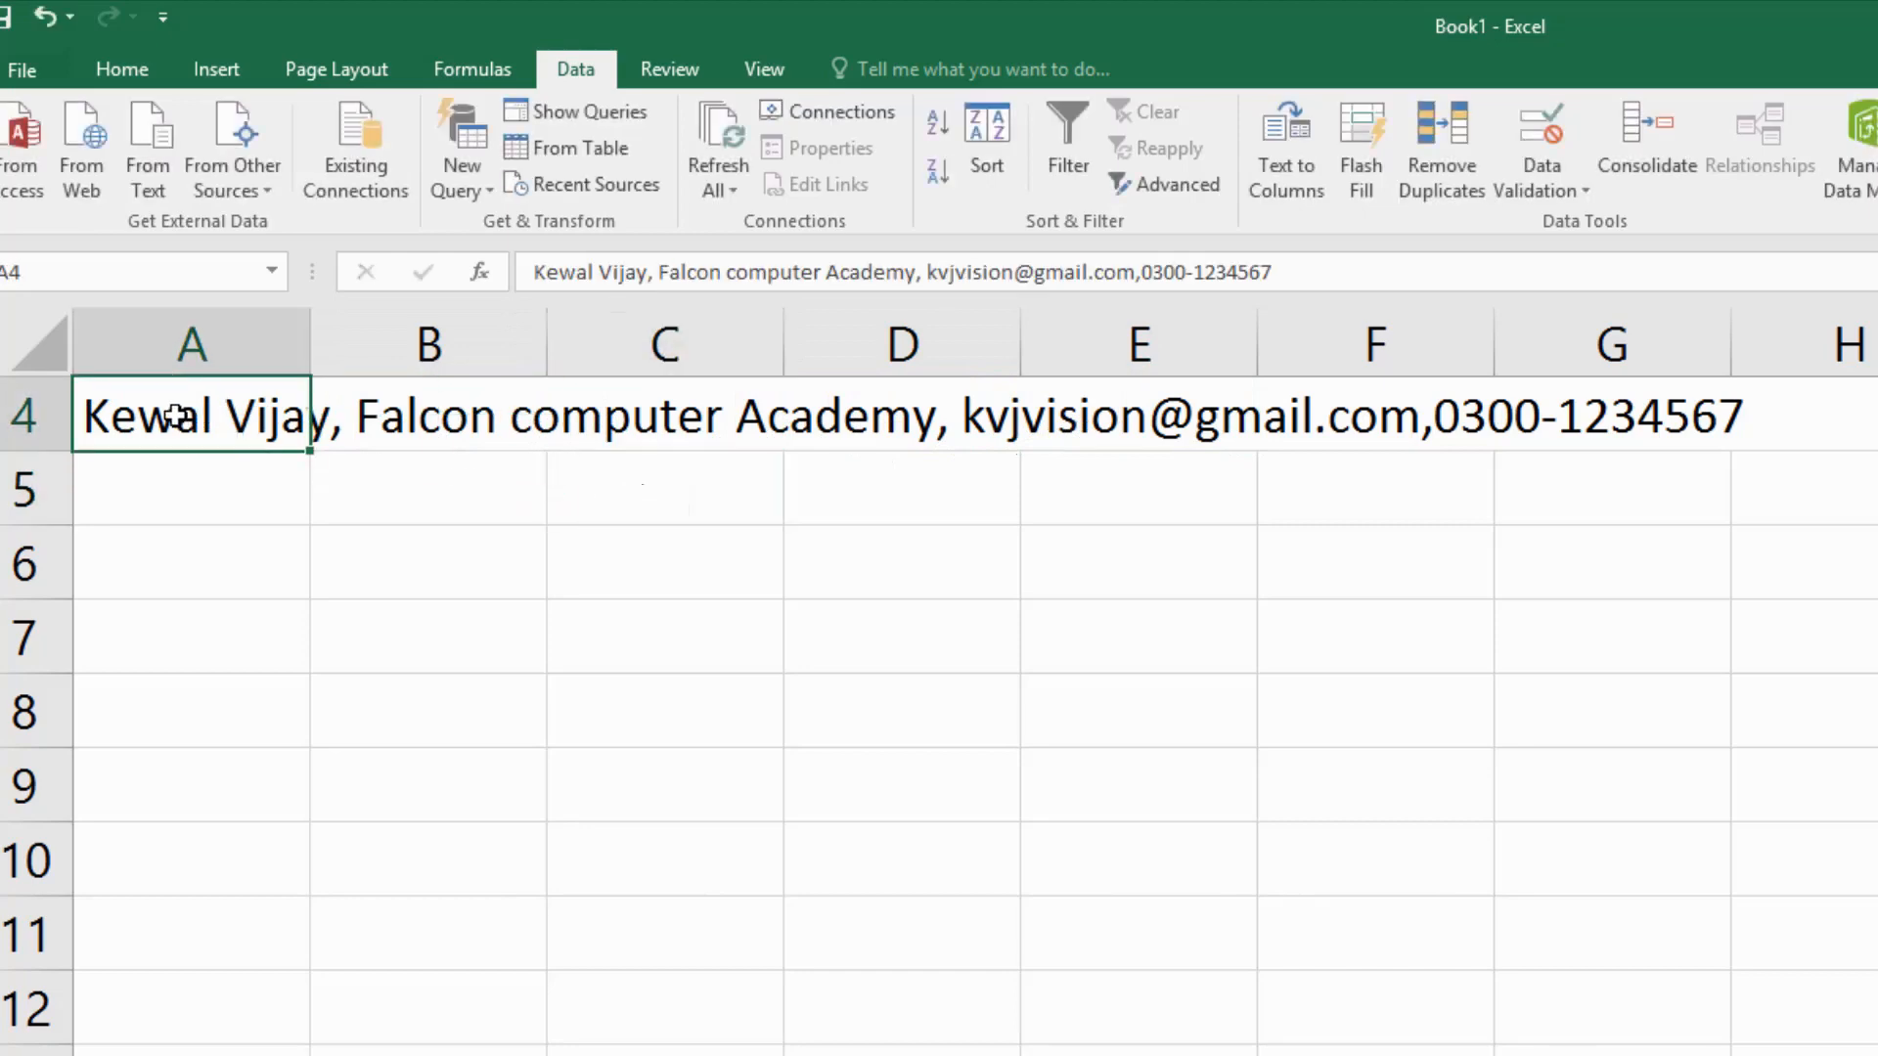
- Start a Delimited Text to Columns split that uses Comma instead of Tab as the separator
left_click(1310, 184)
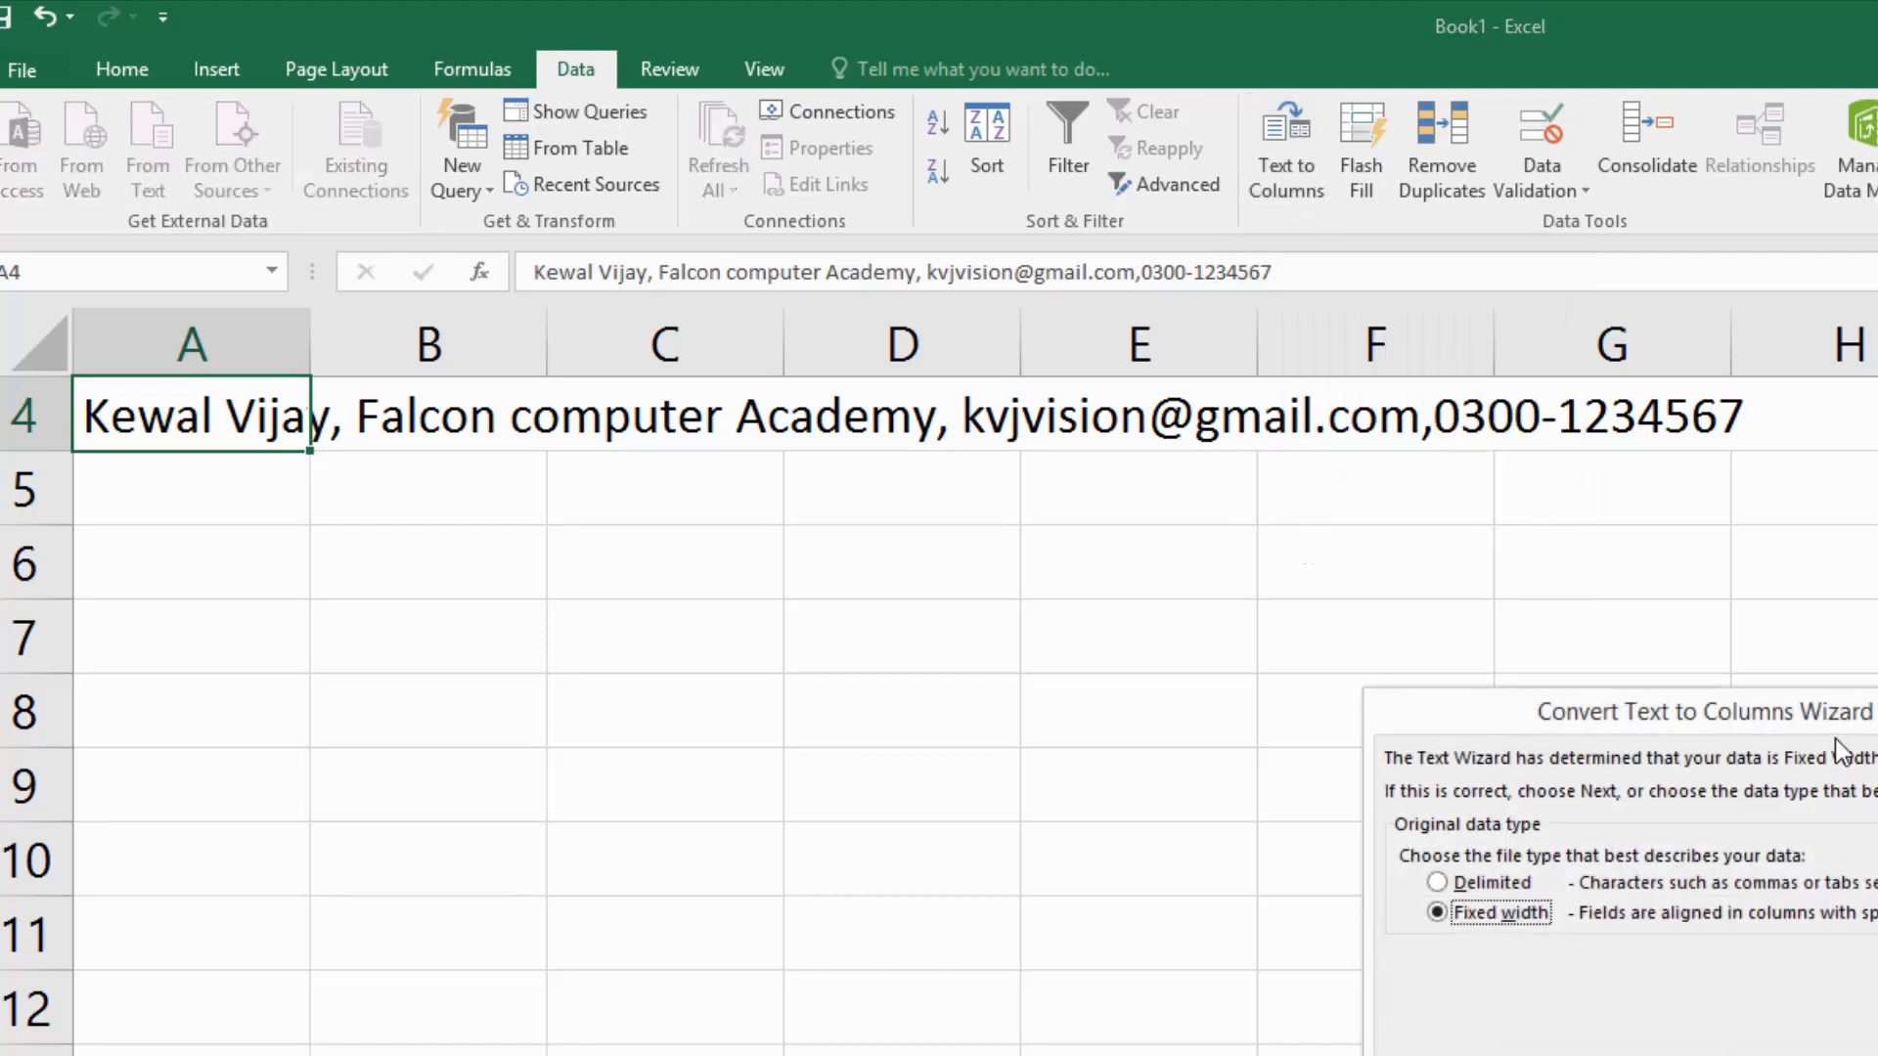
left_click_drag(1834, 737, 1285, 578)
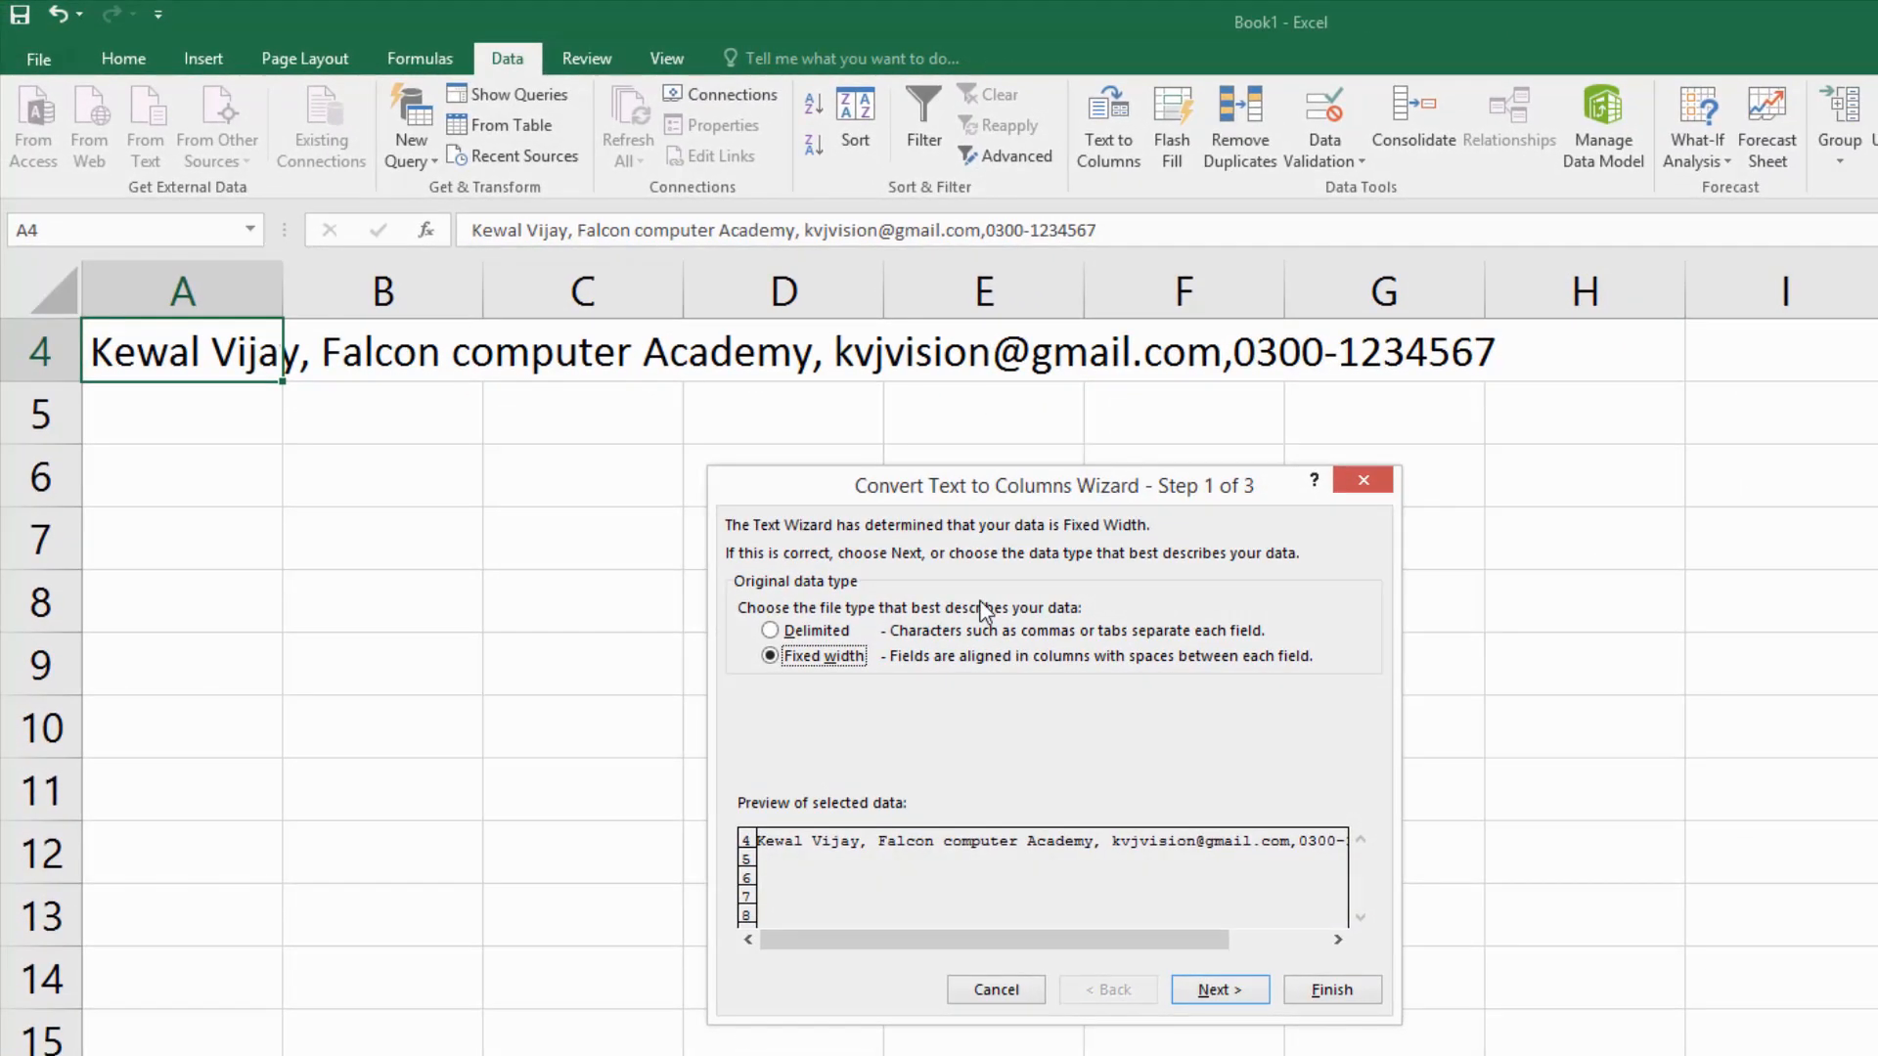
left_click(819, 642)
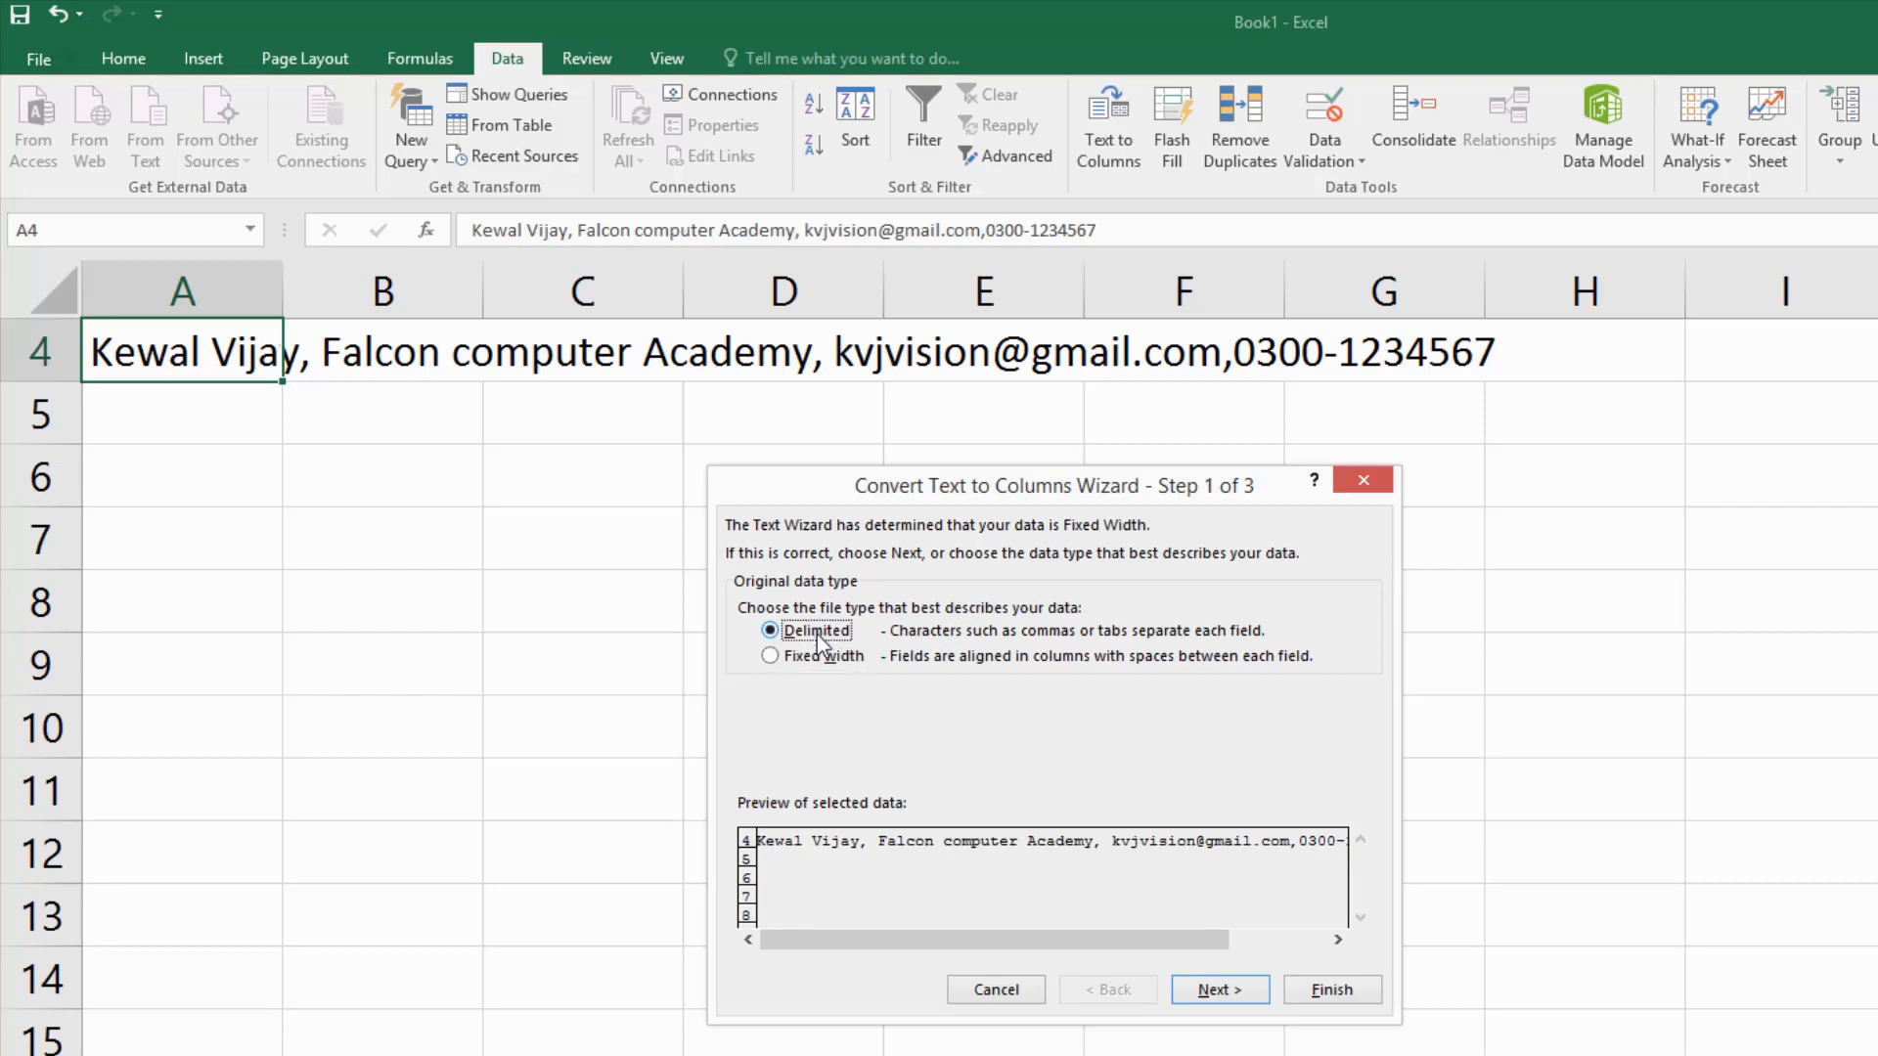
left_click(1230, 992)
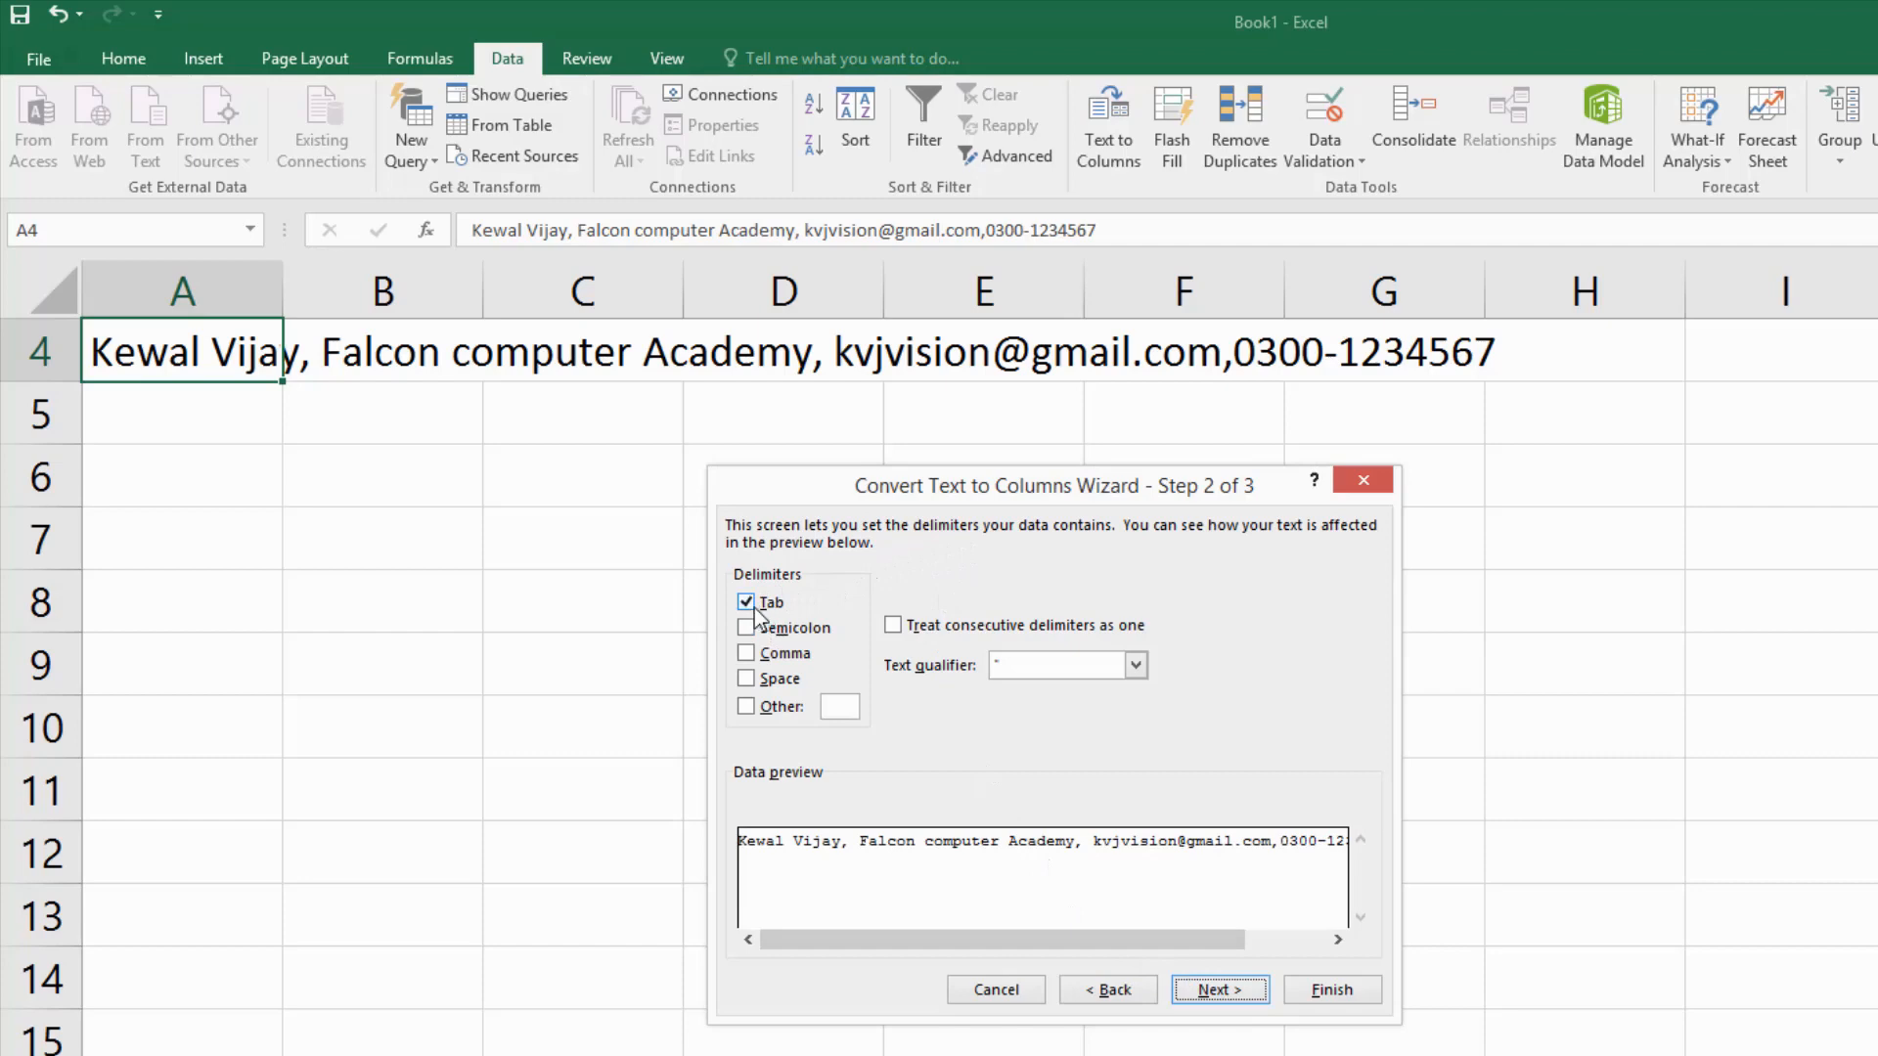
left_click(747, 655)
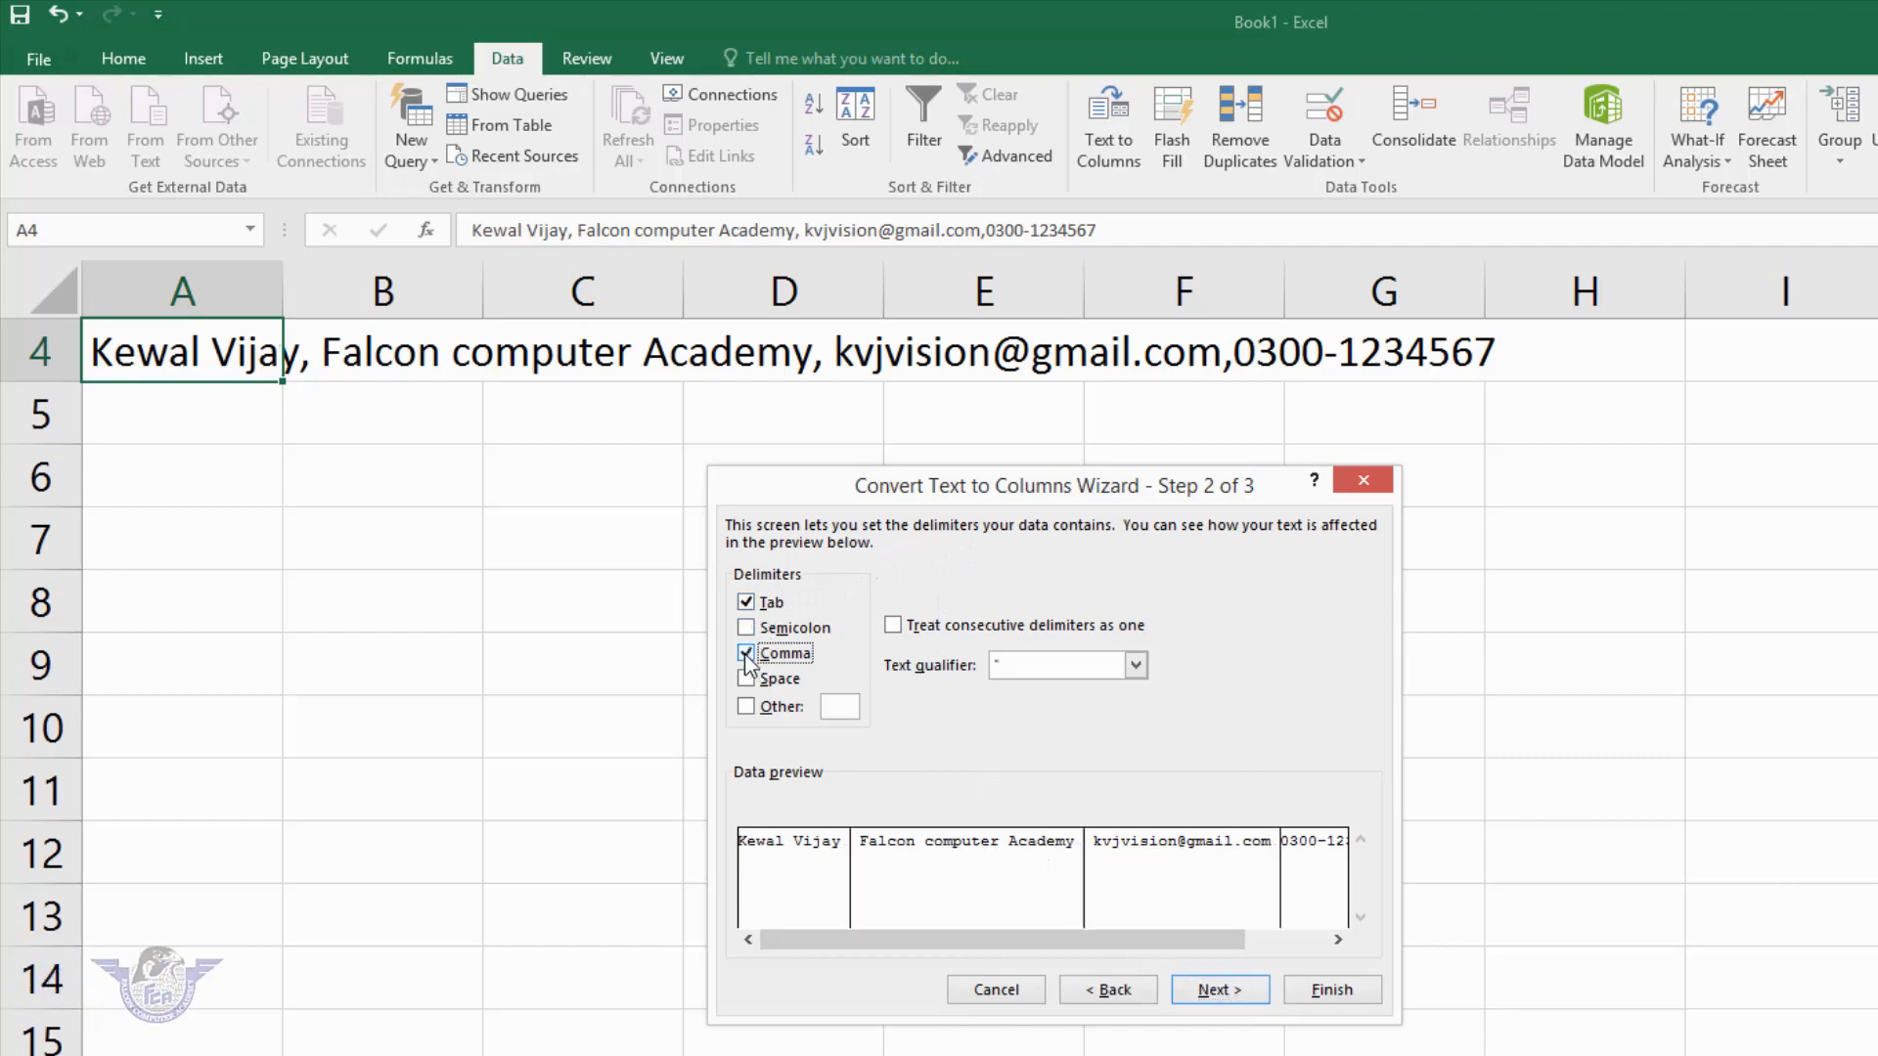
left_click(746, 603)
- Finish the comma split into A4:D4 and AutoFit columns A, B, C and D to their entries
left_click(1322, 991)
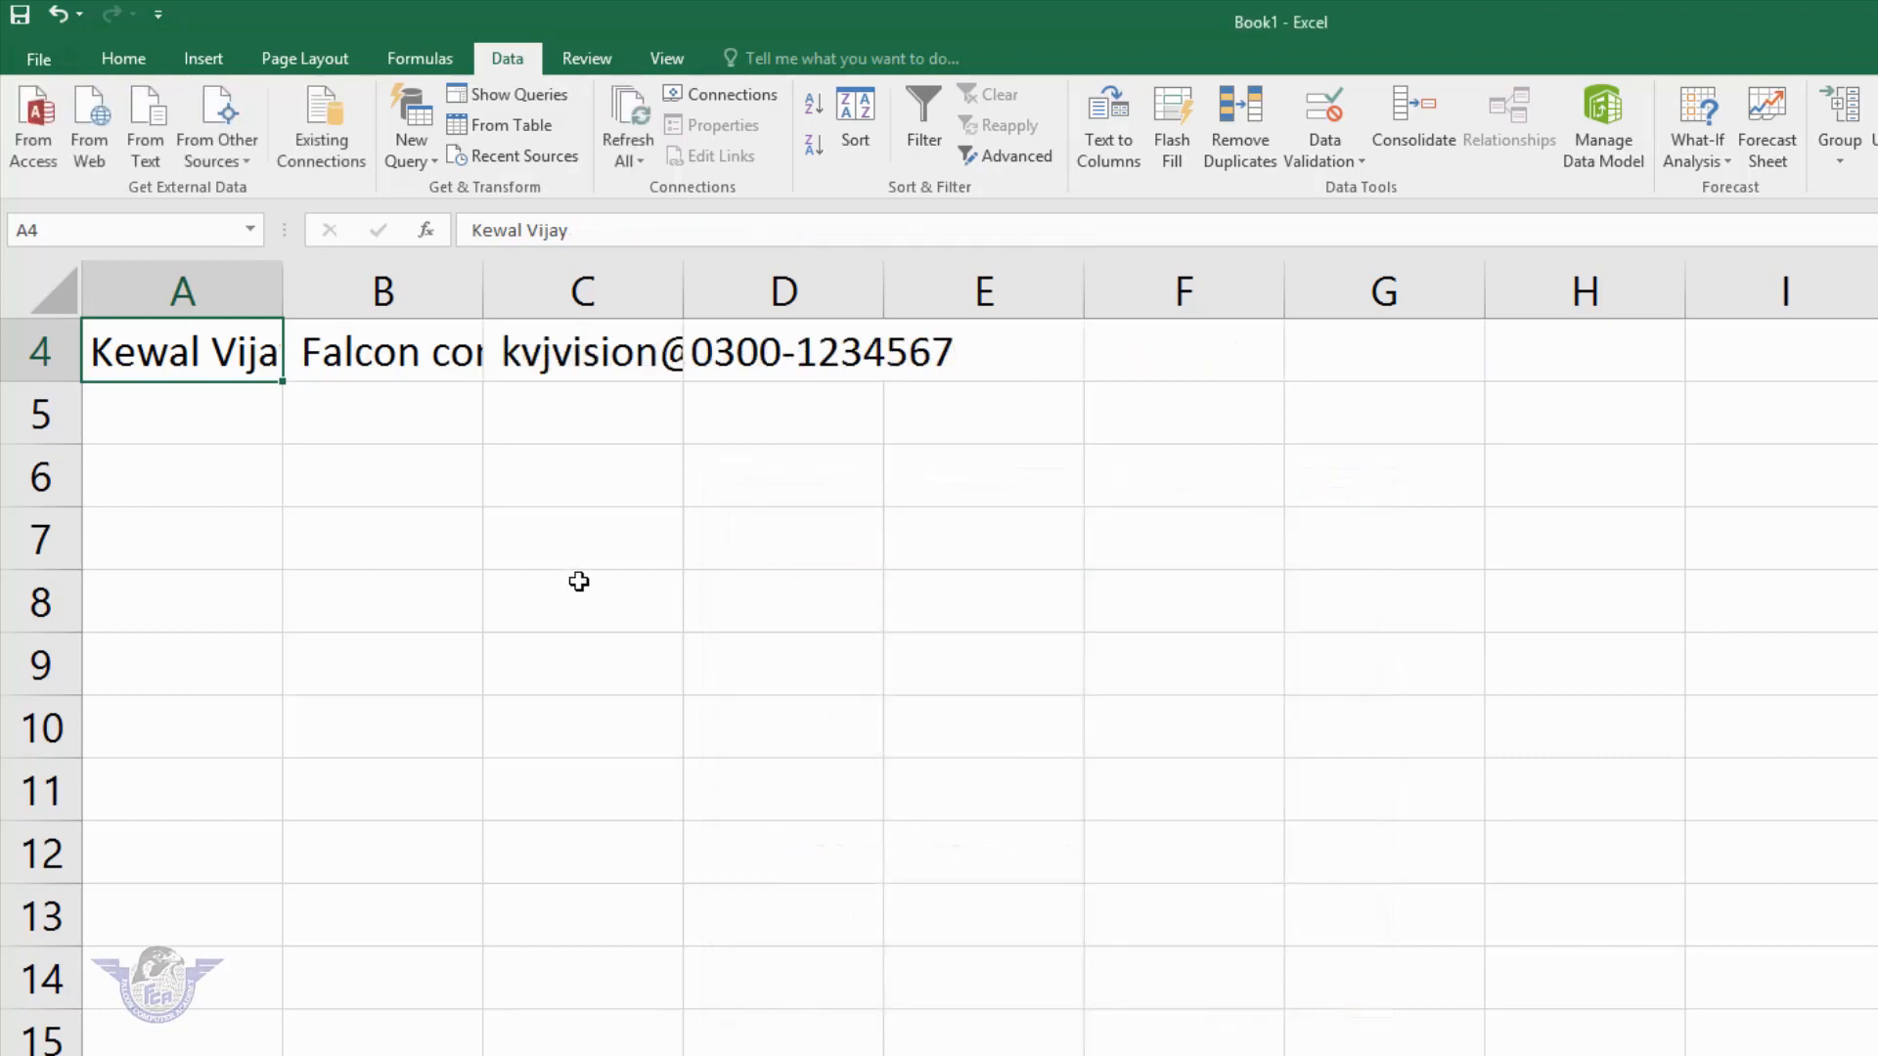
left_click(356, 478)
double_click(282, 295)
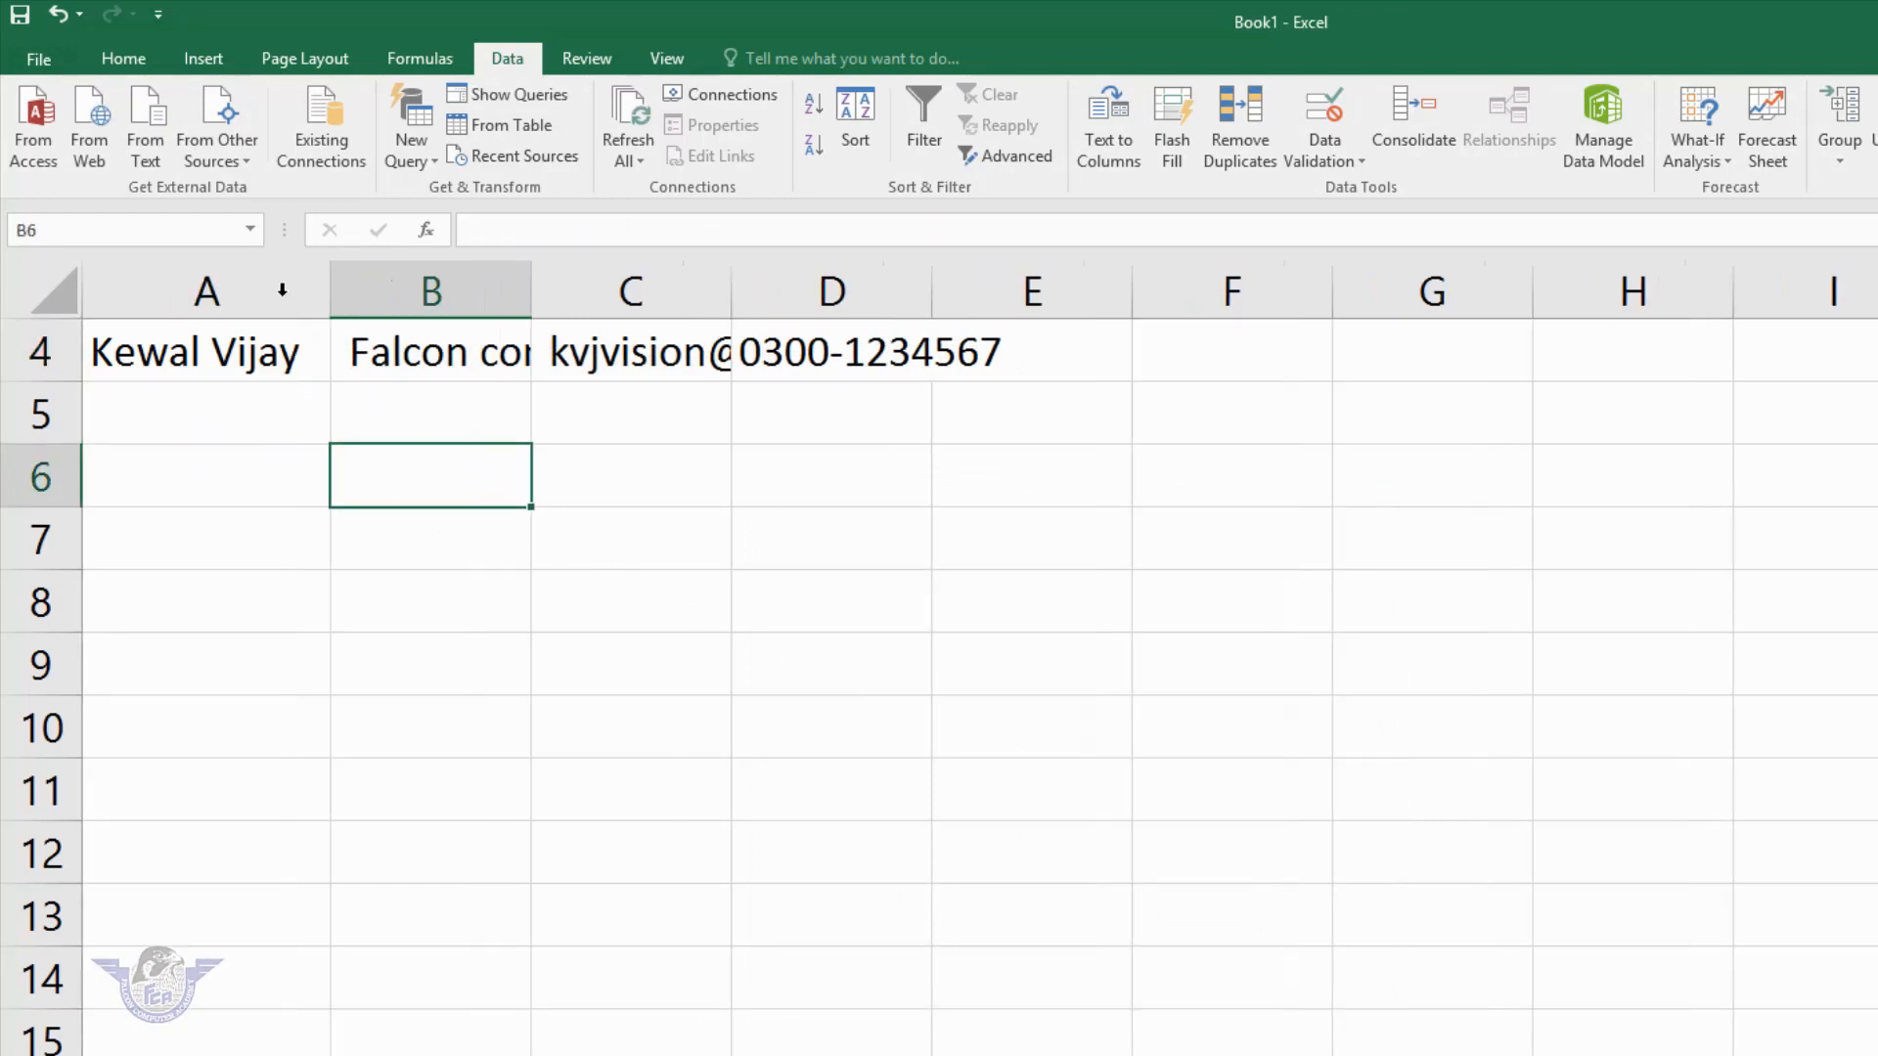
double_click(535, 285)
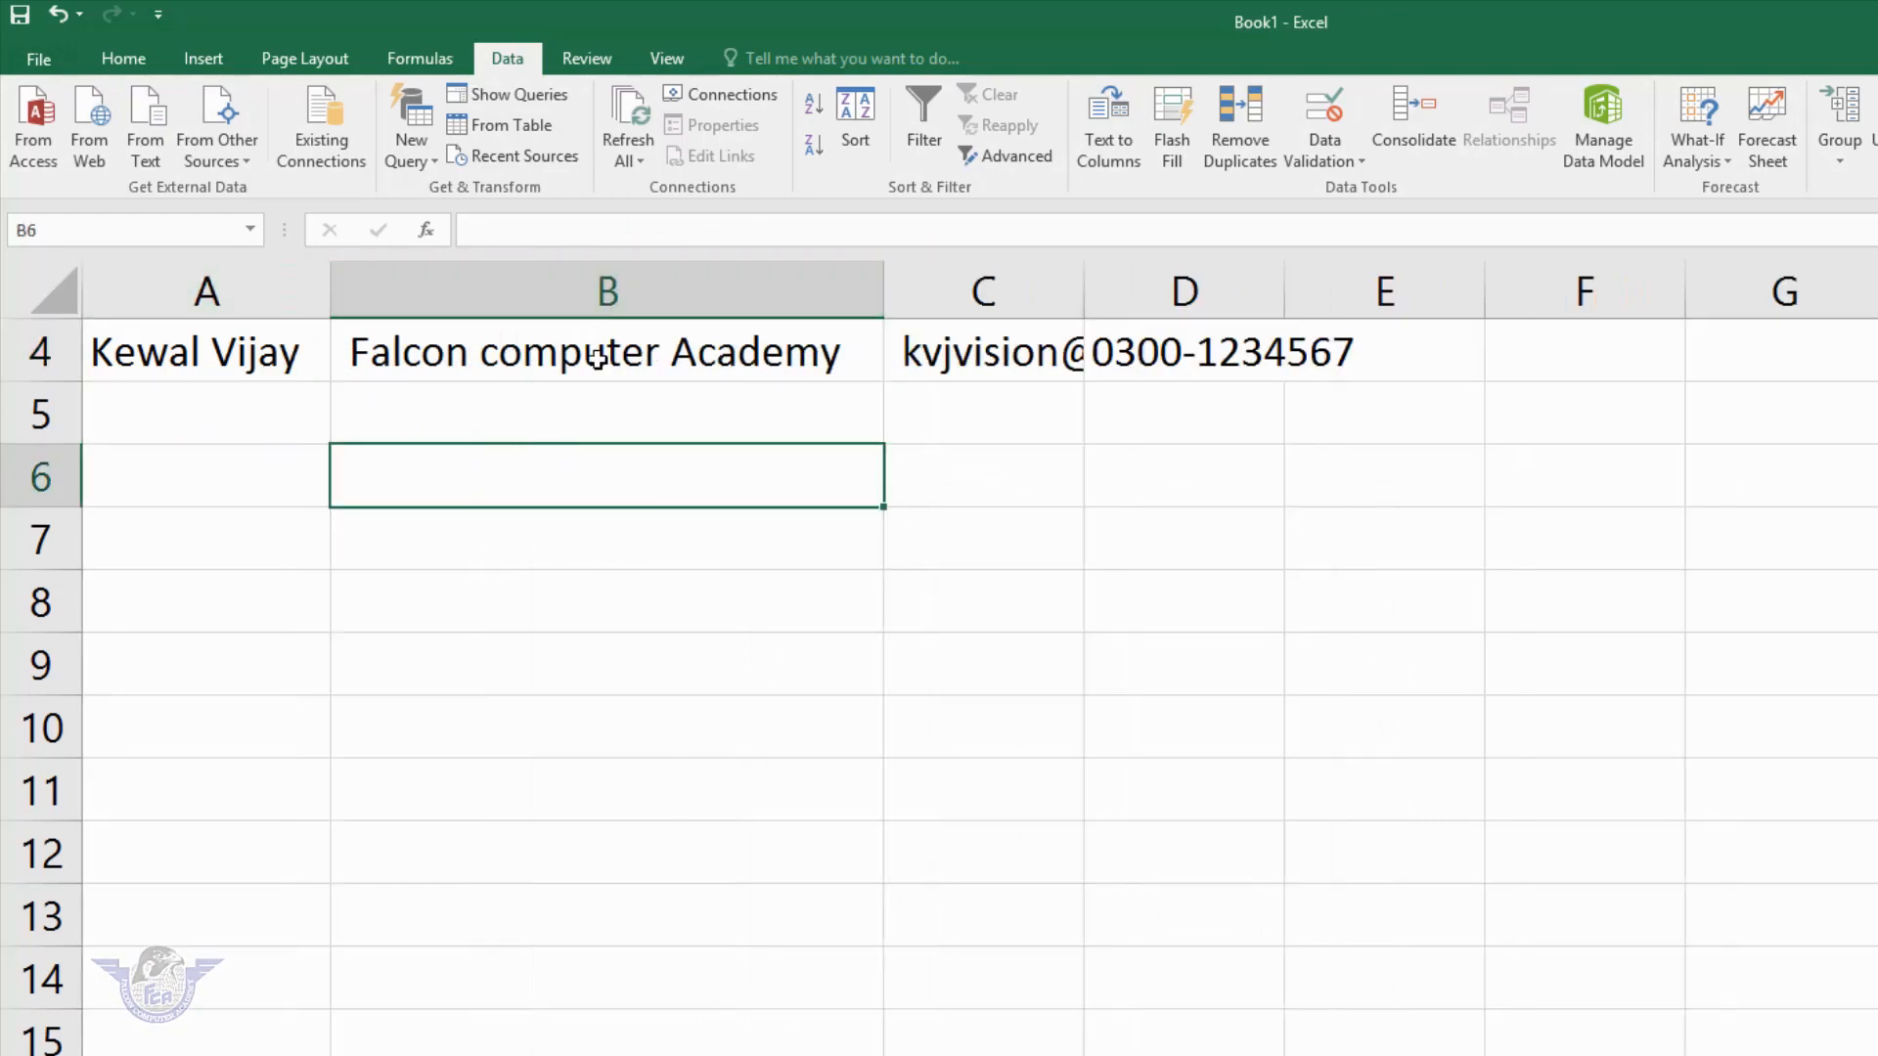
double_click(1085, 293)
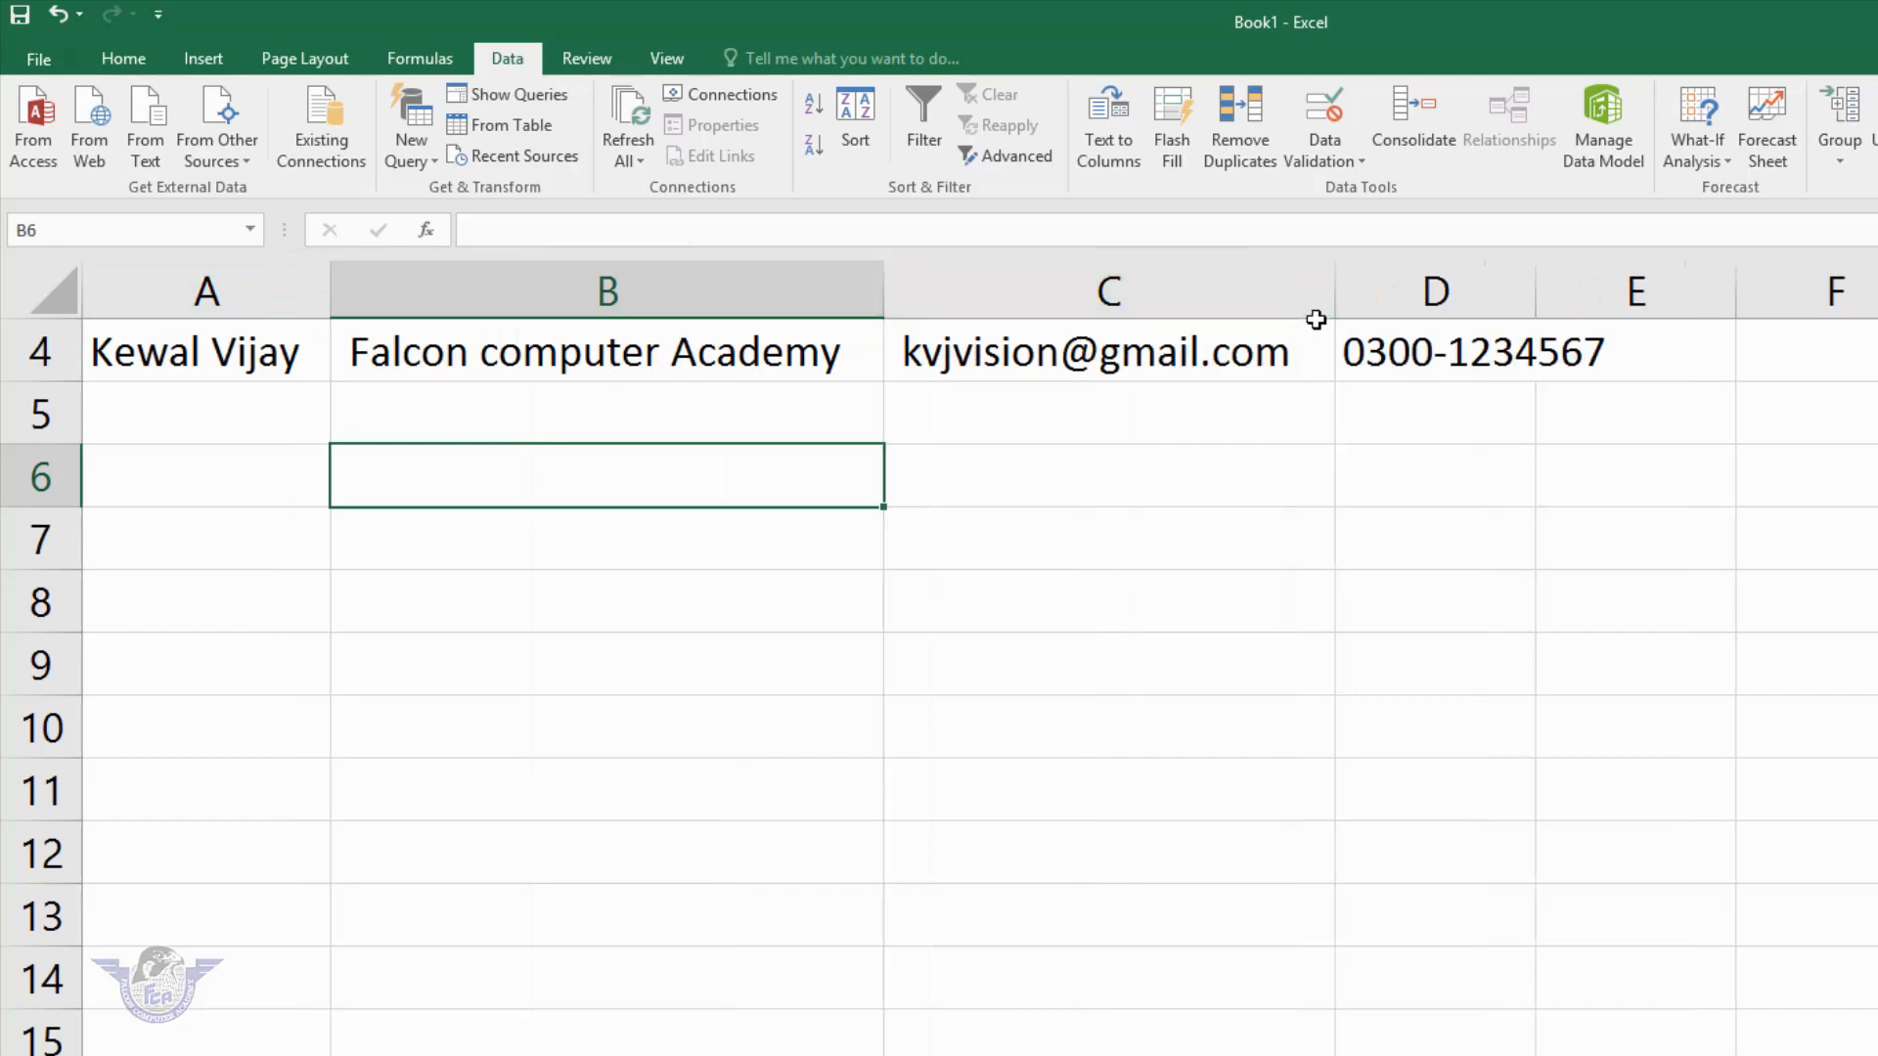
double_click(1536, 294)
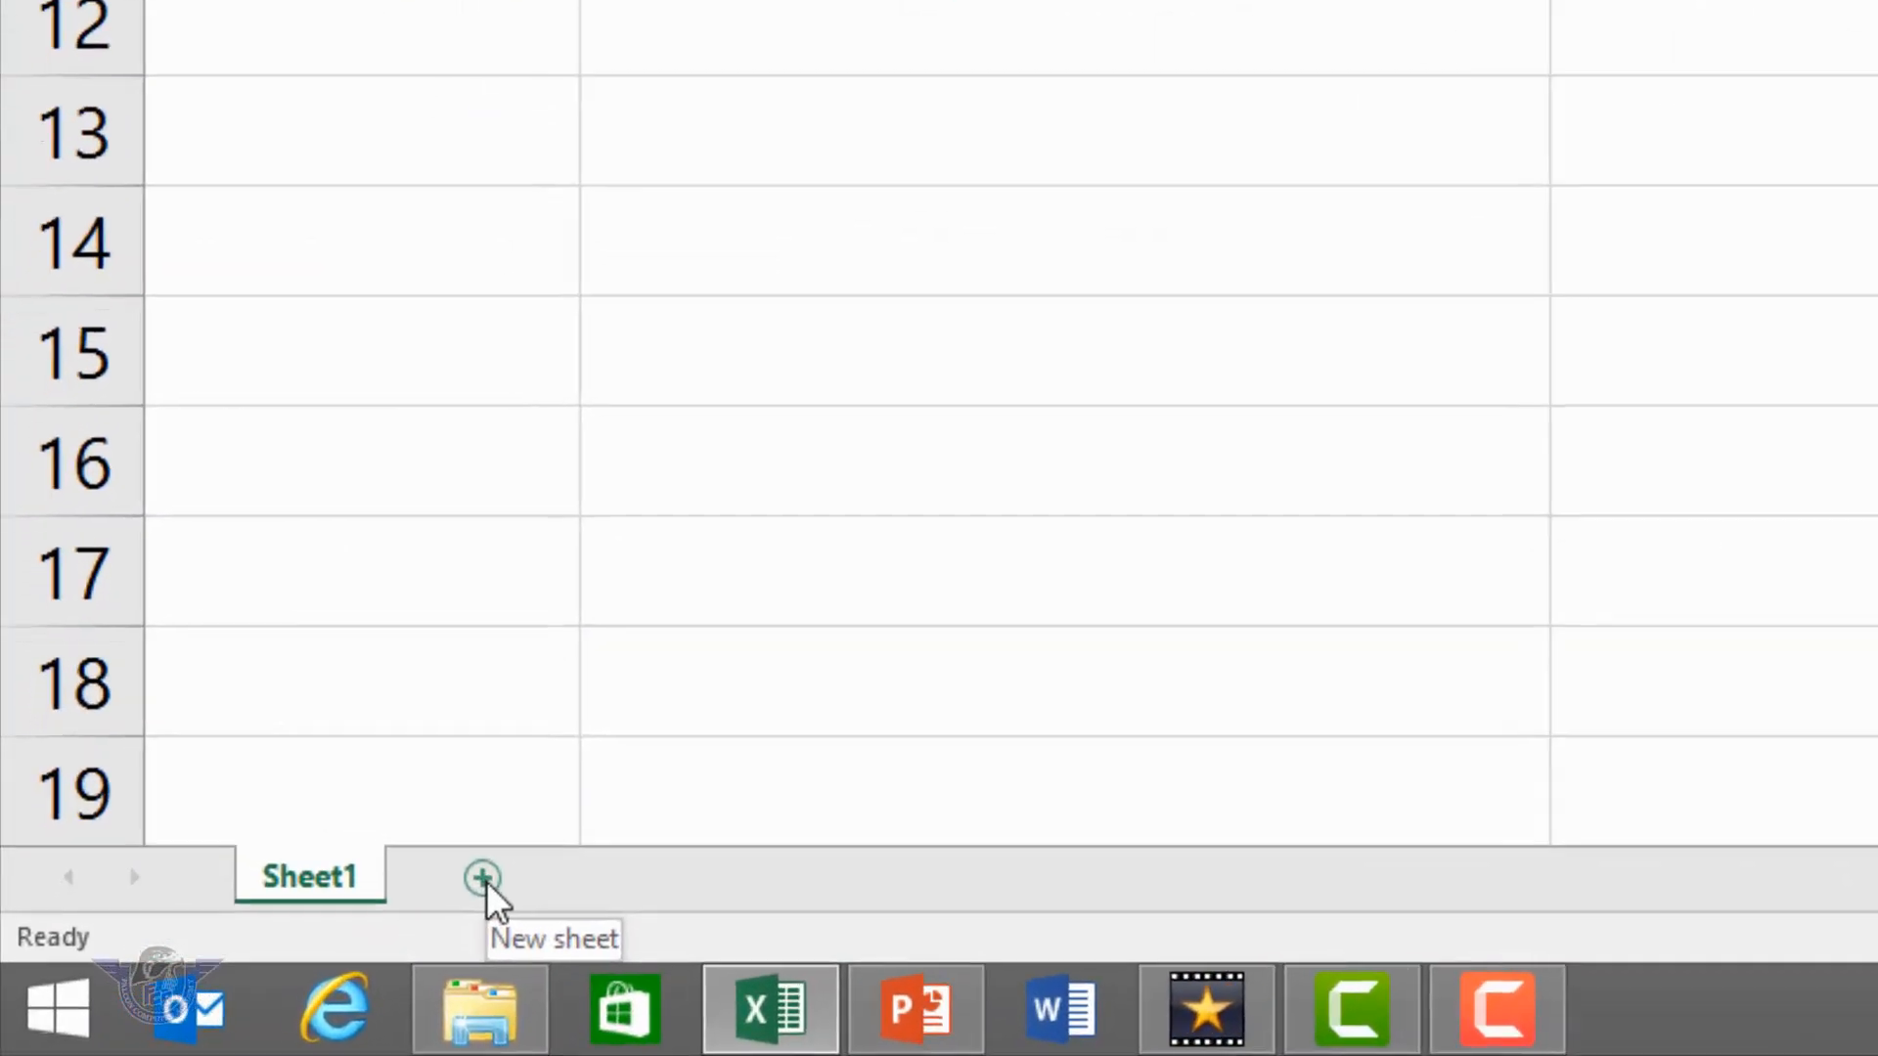
- Add a blank Sheet2, zoom in, and select its cell A1
left_click(341, 931)
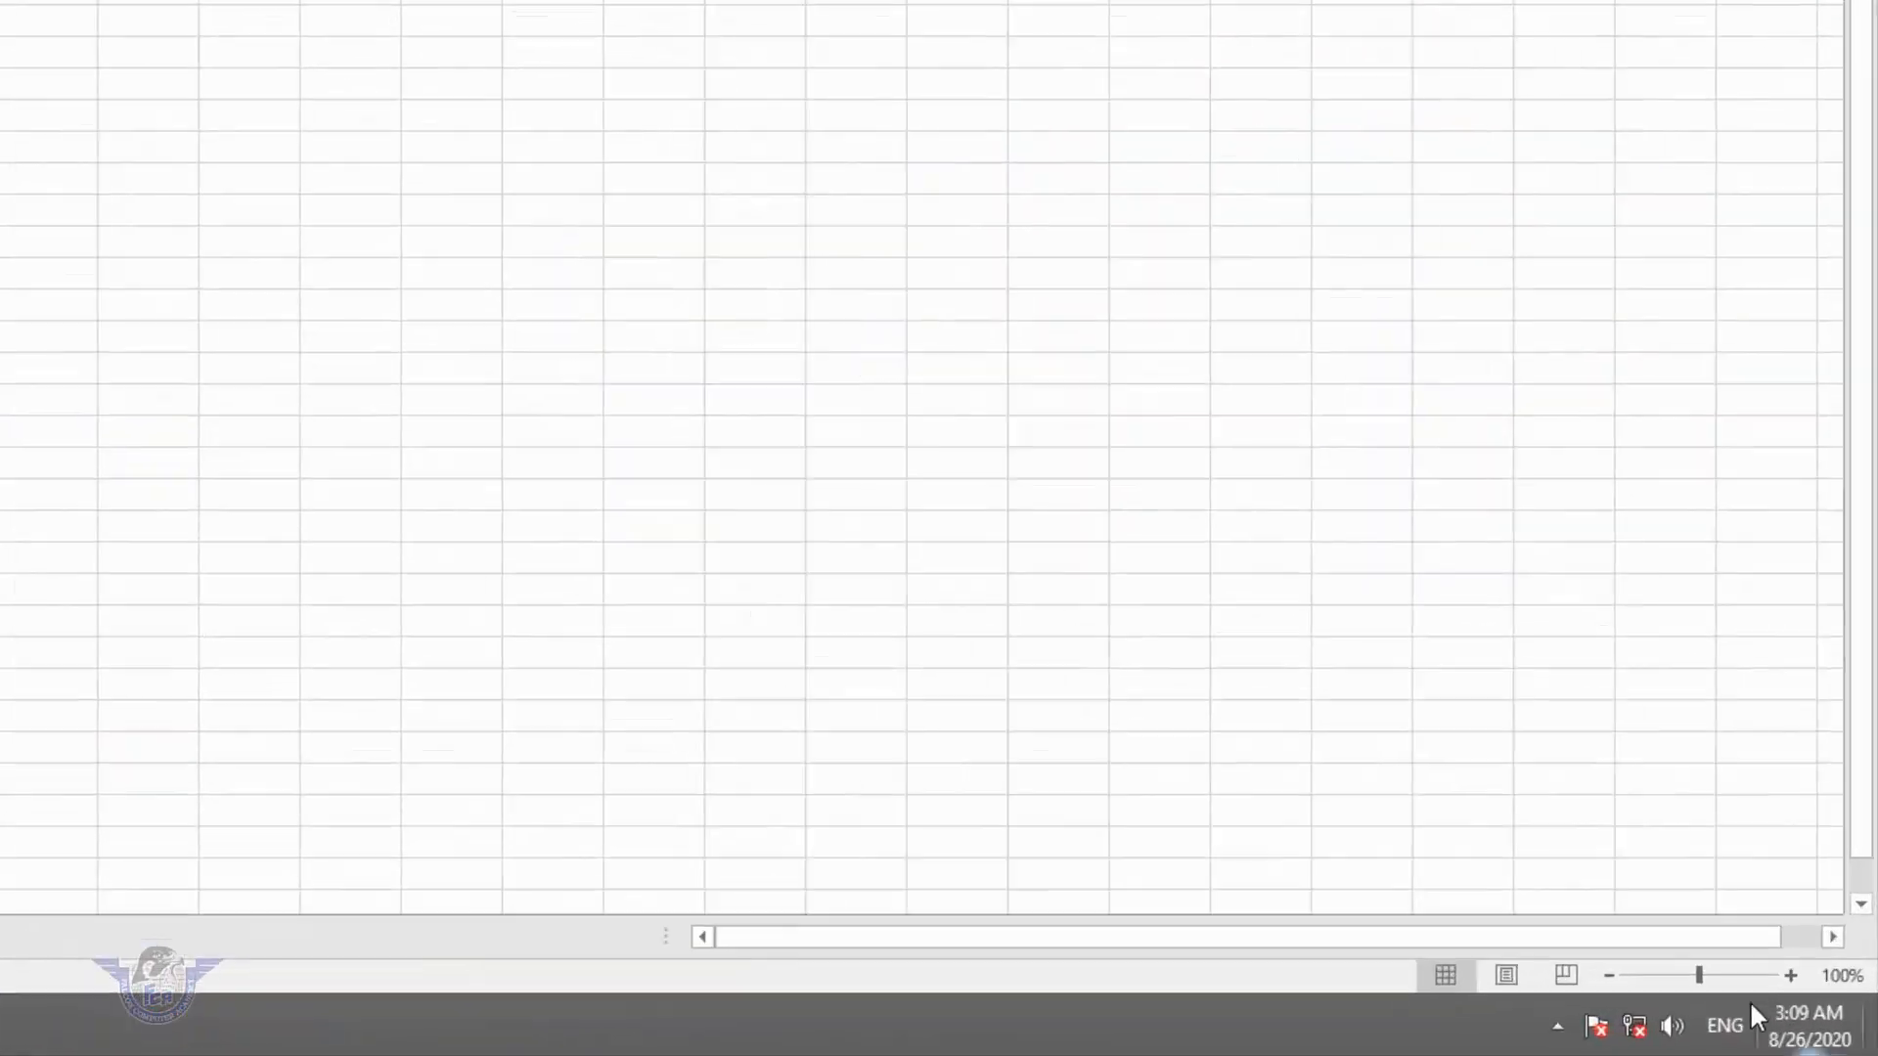
left_click_drag(1767, 1006, 1777, 1007)
left_click_drag(1587, 907, 1630, 924)
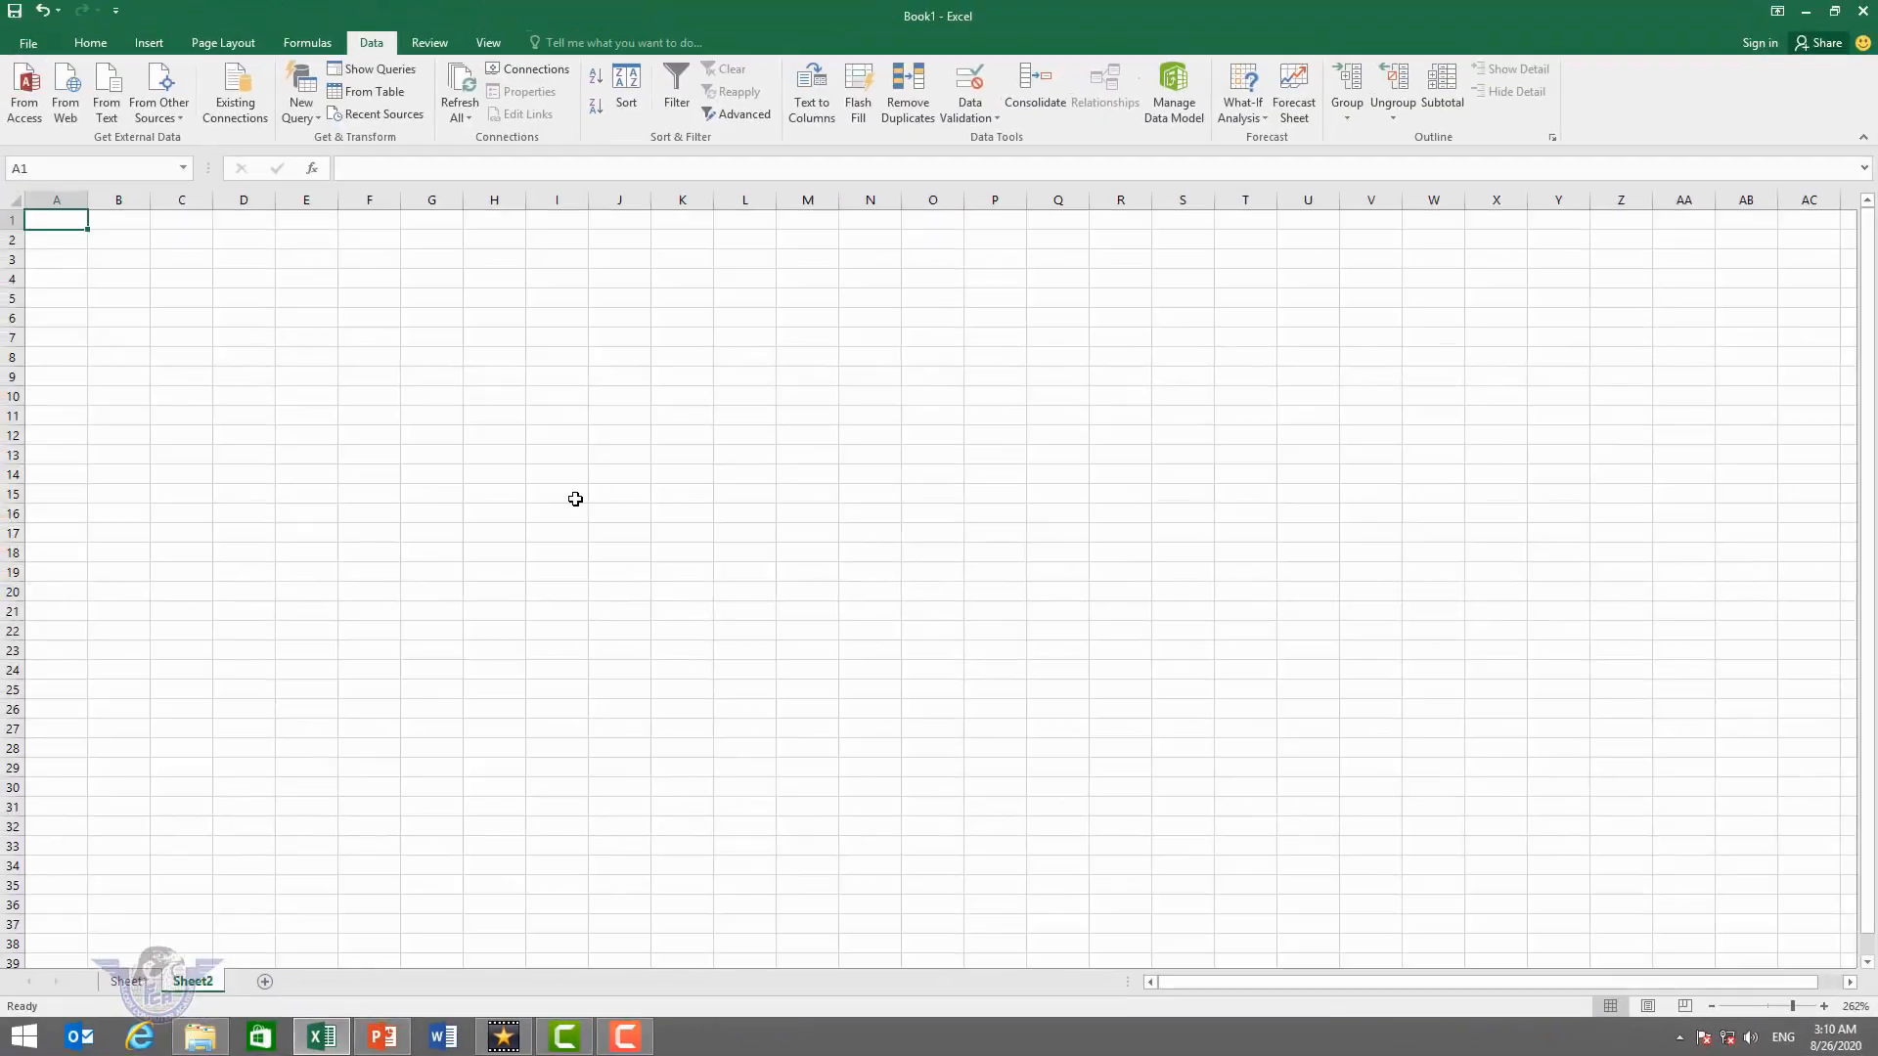
left_click(244, 362)
left_click(68, 227)
left_click_drag(1773, 1008, 1799, 1004)
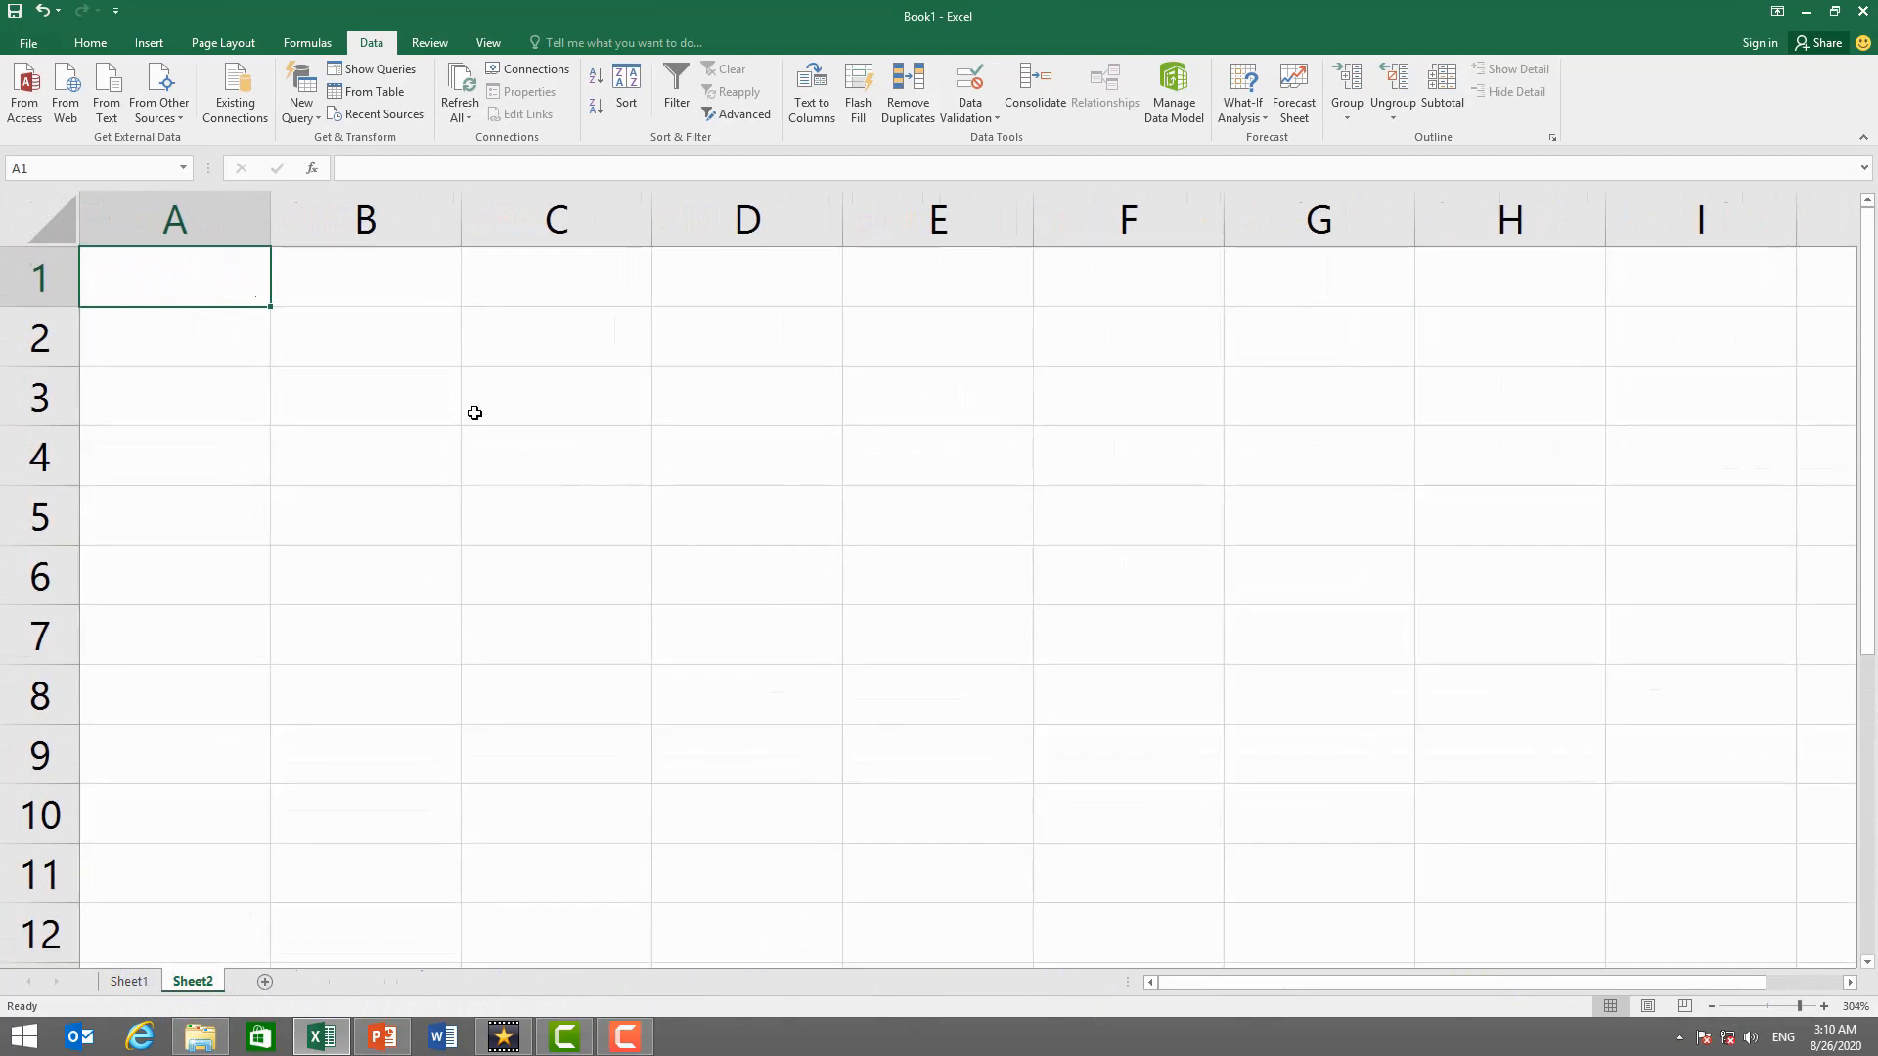
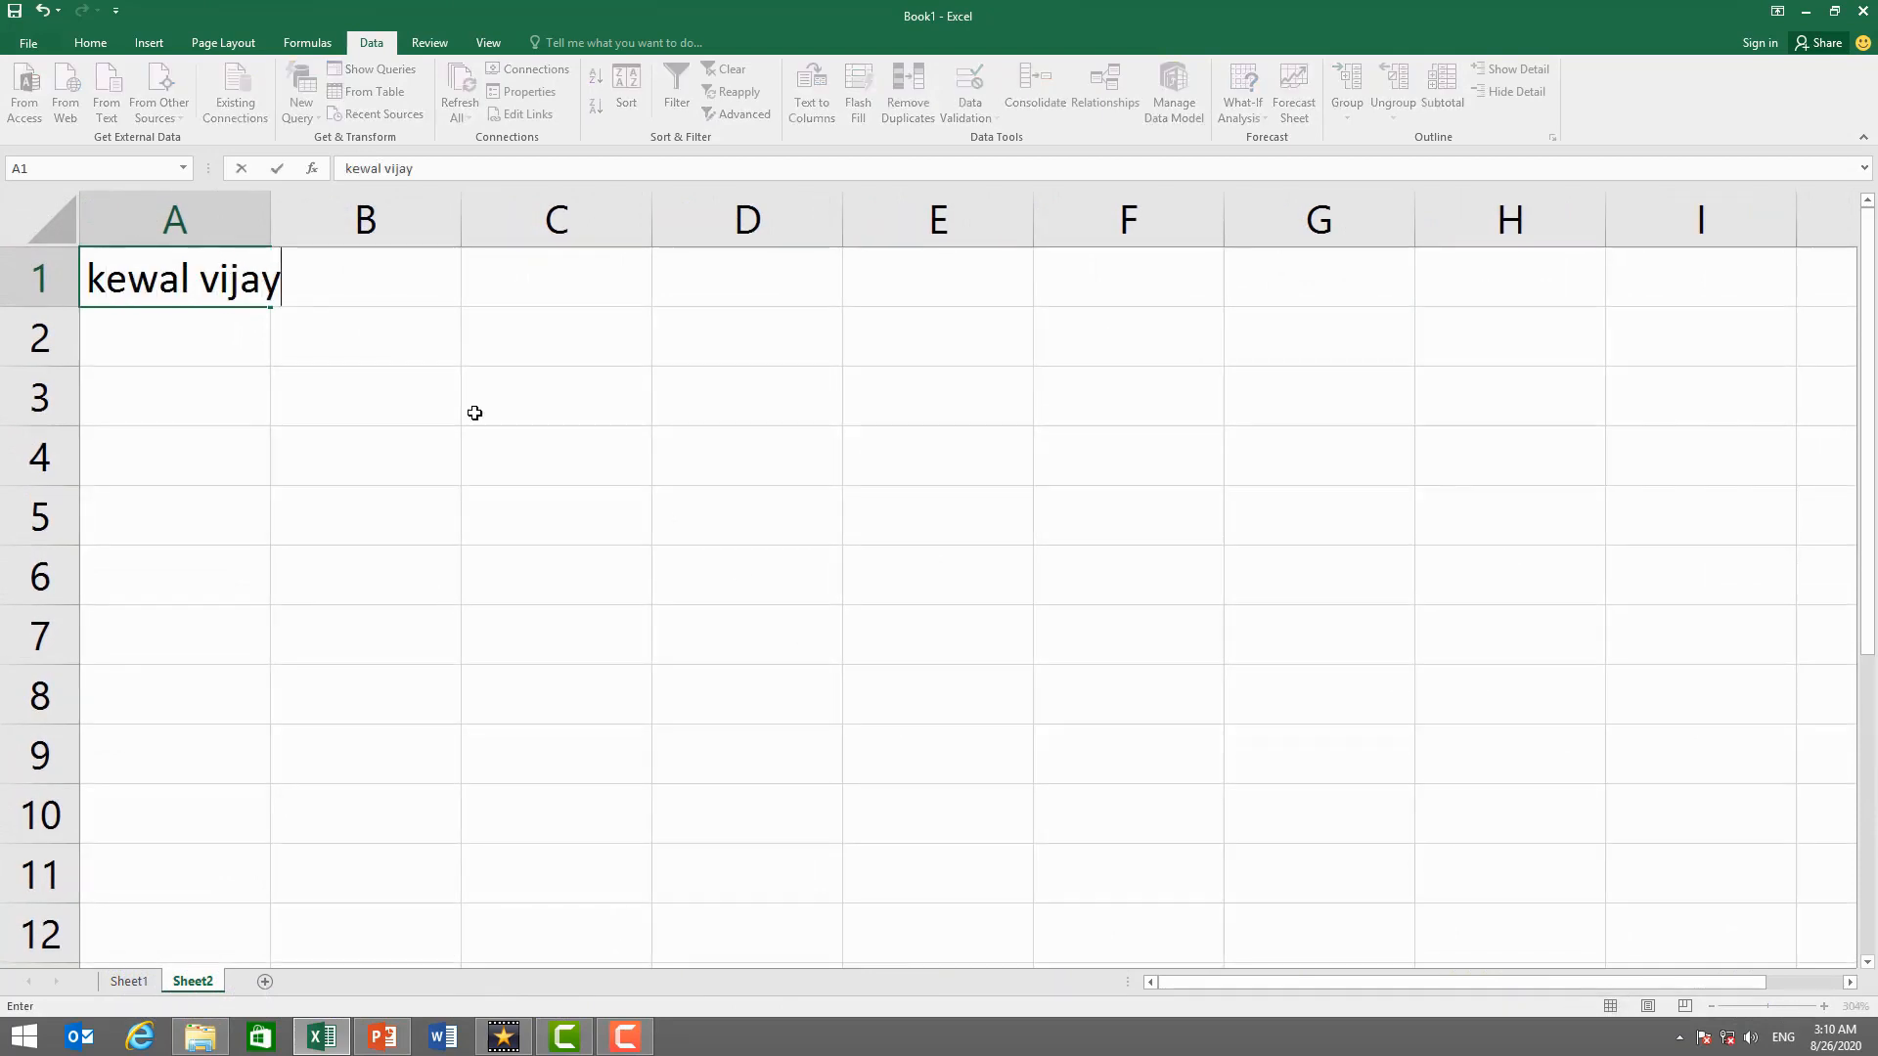
- Enter the contact's name and 'falcon computer academy' on separate lines in A1
key("alt+Return")
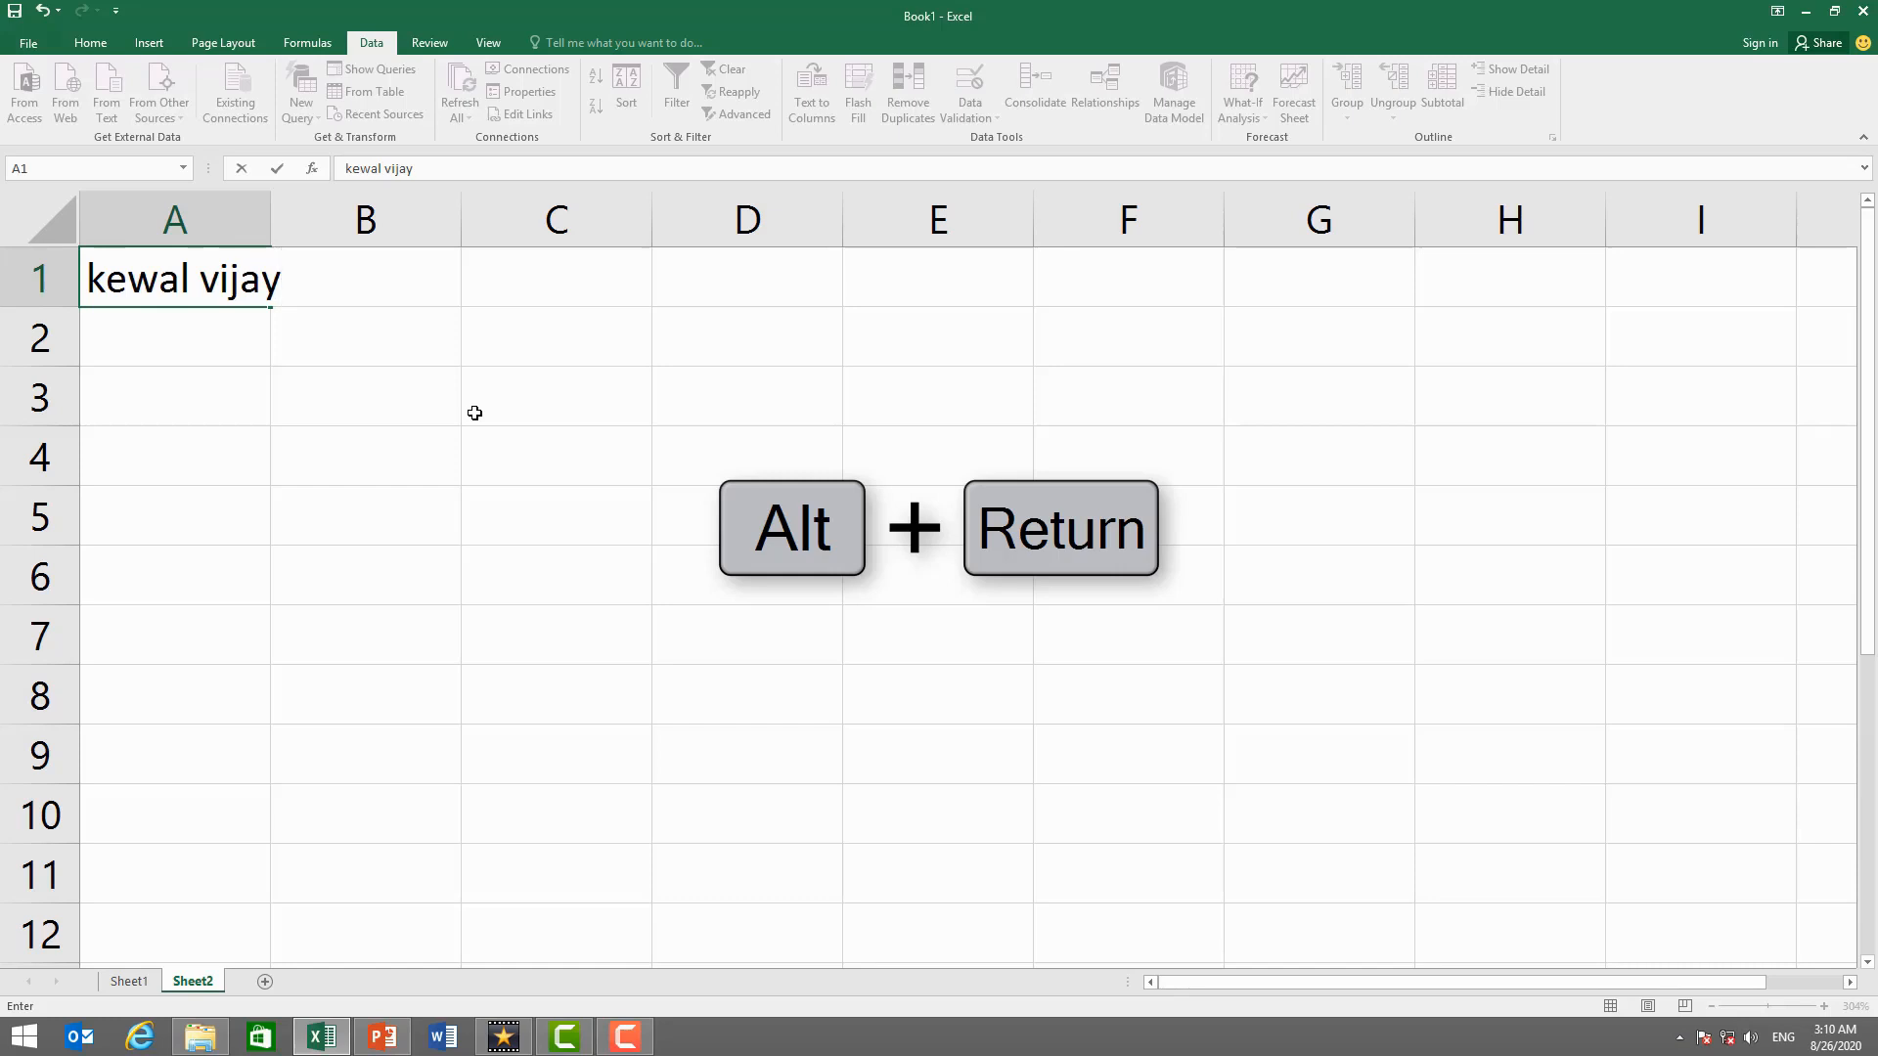
key("alt")
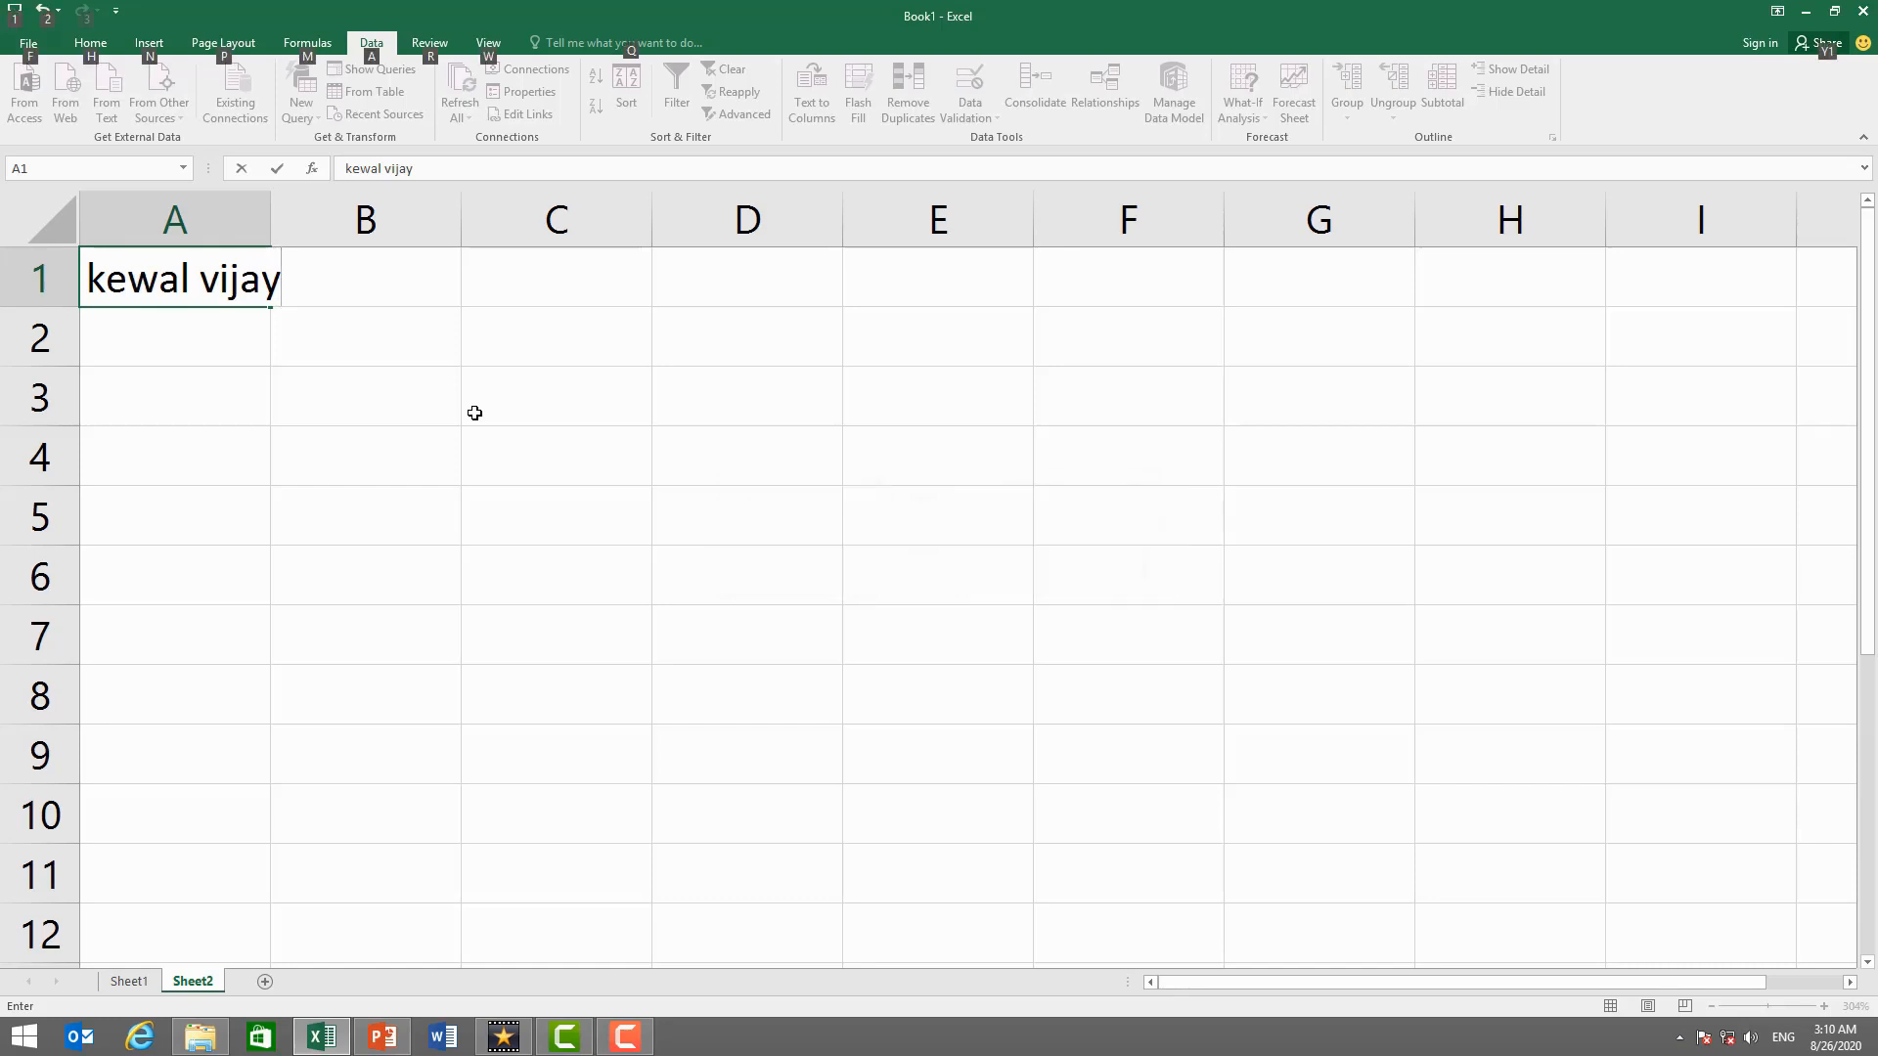
key("alt+Return")
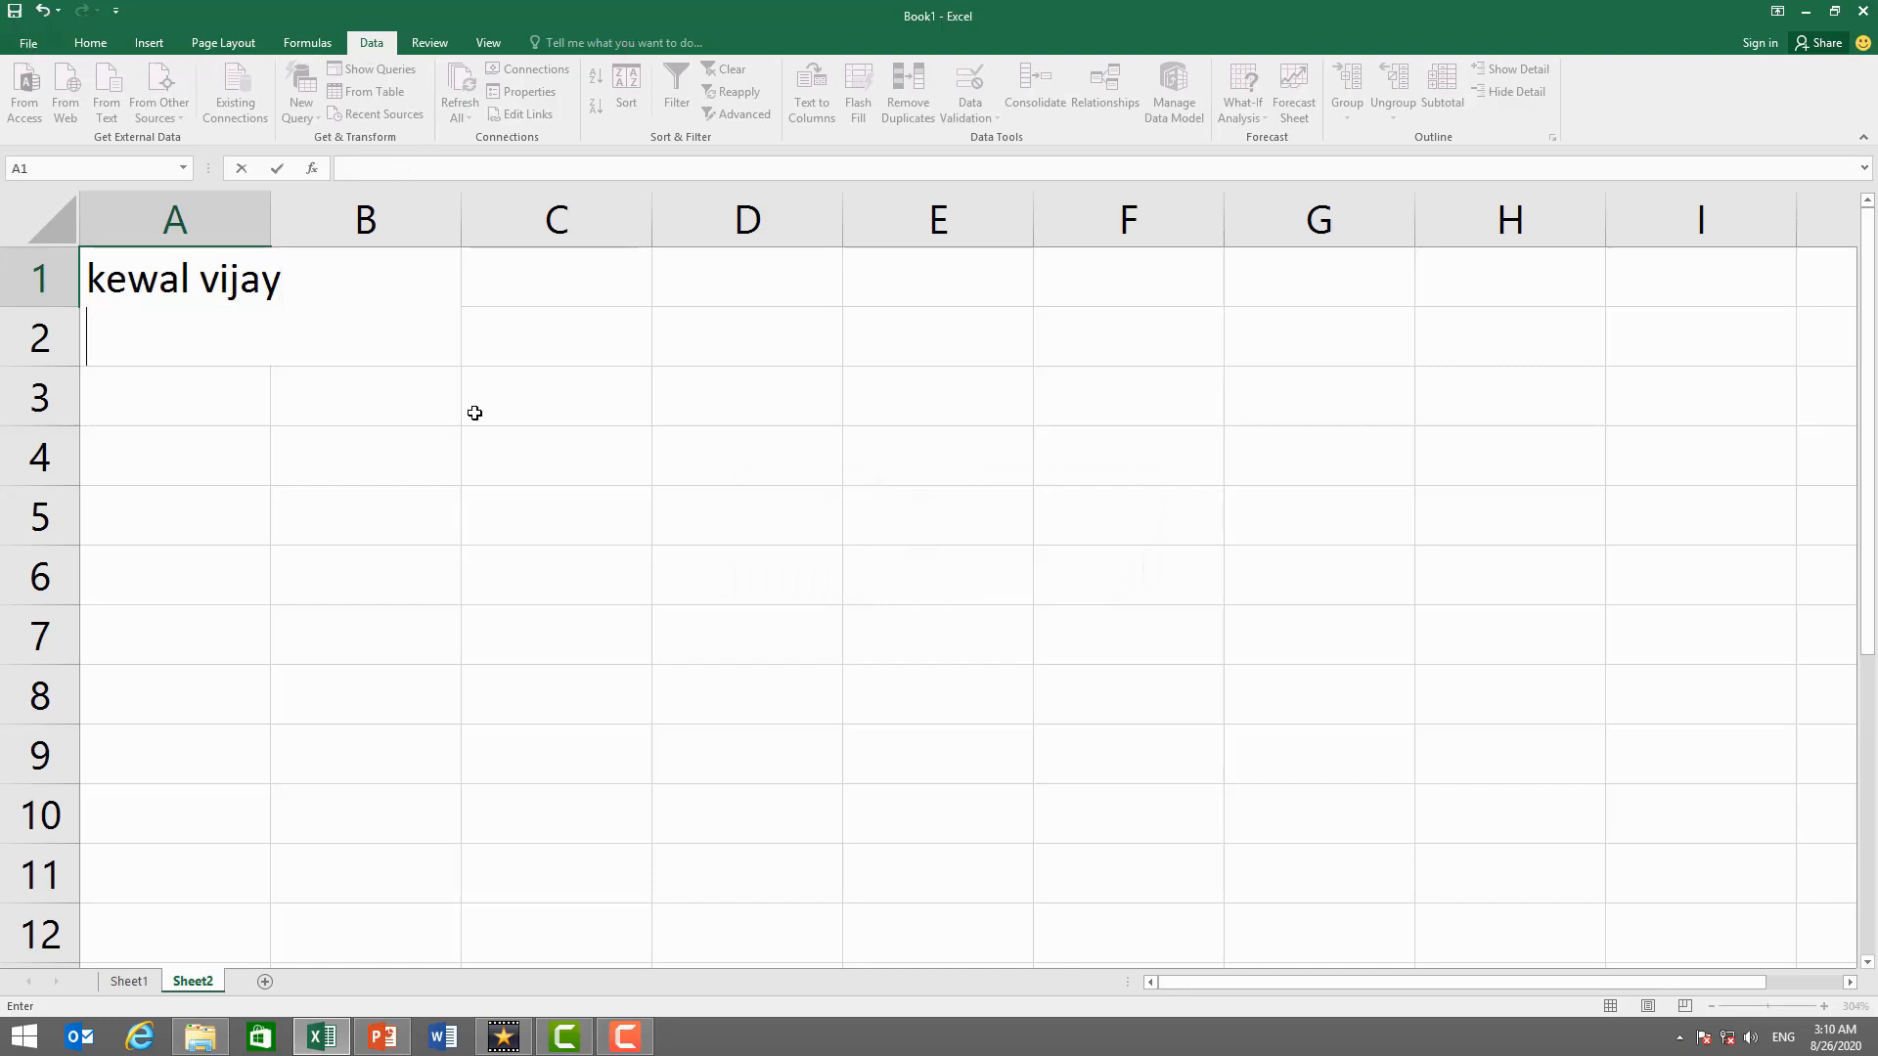
type("falcon c")
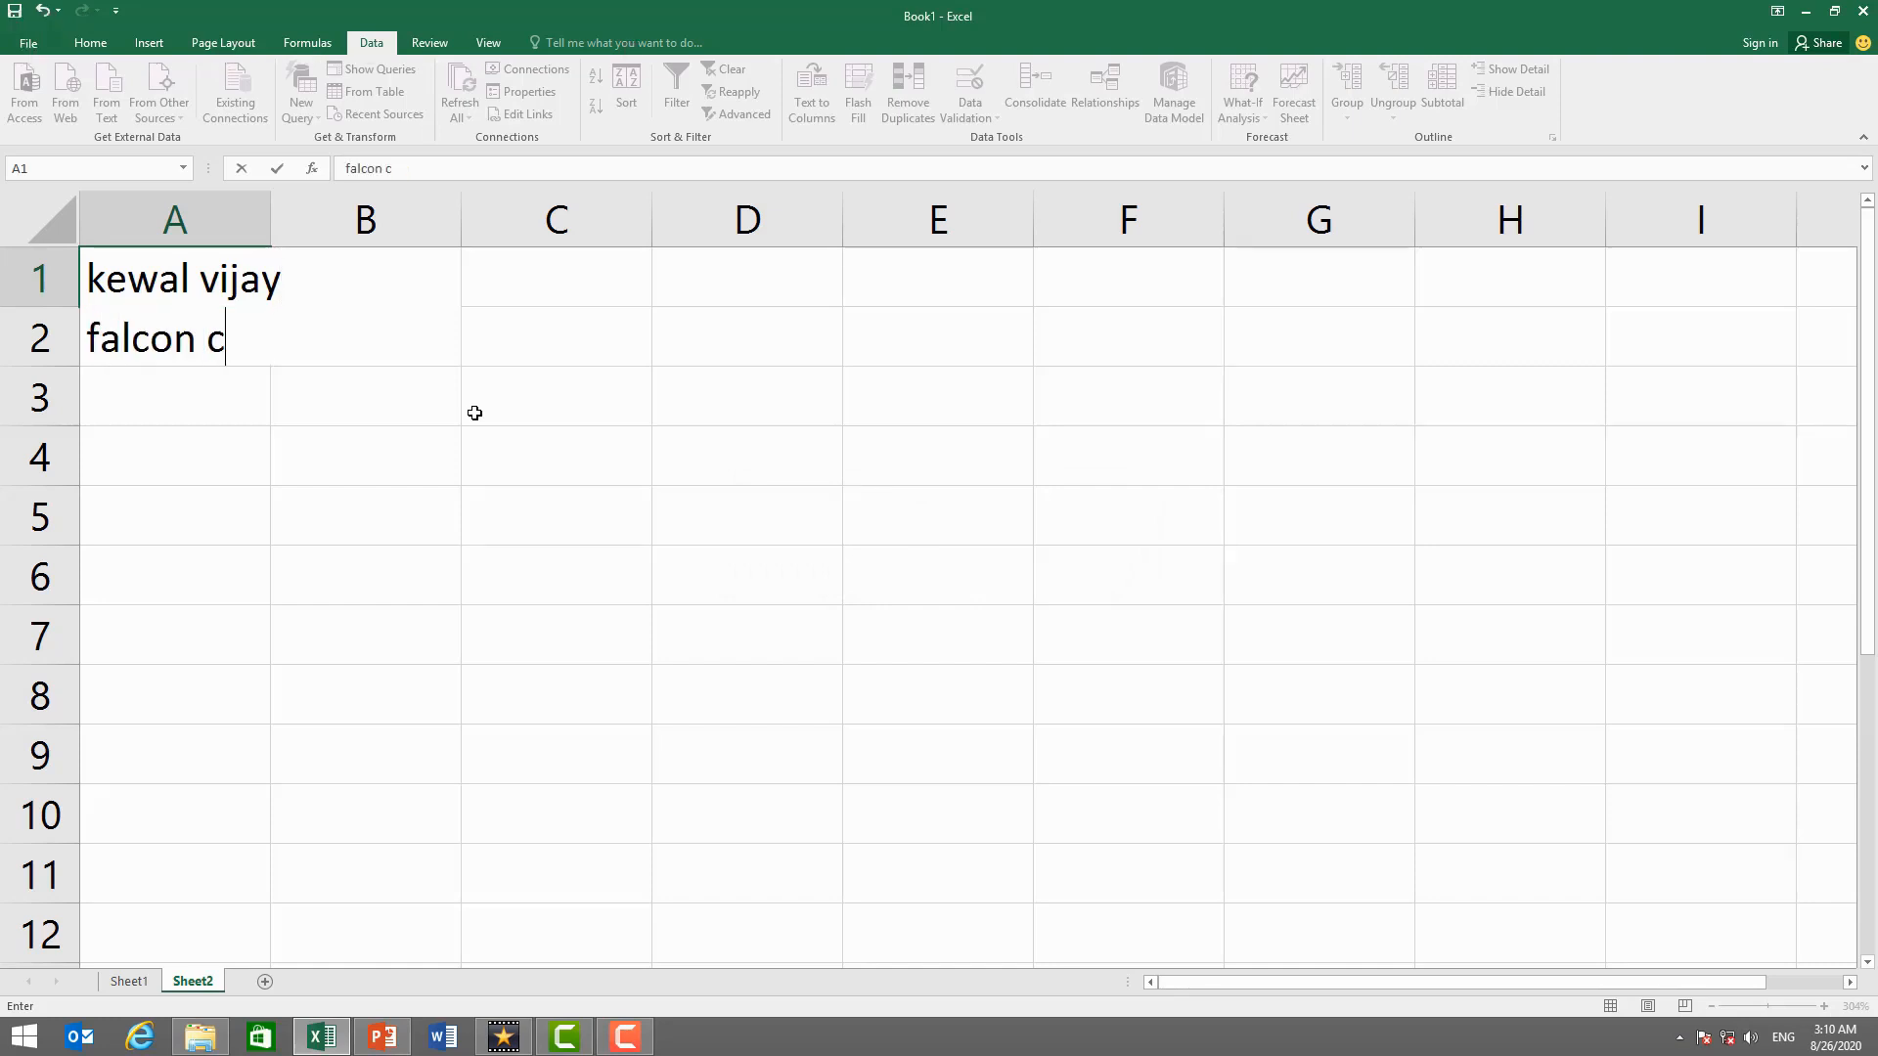
type("omputer academy")
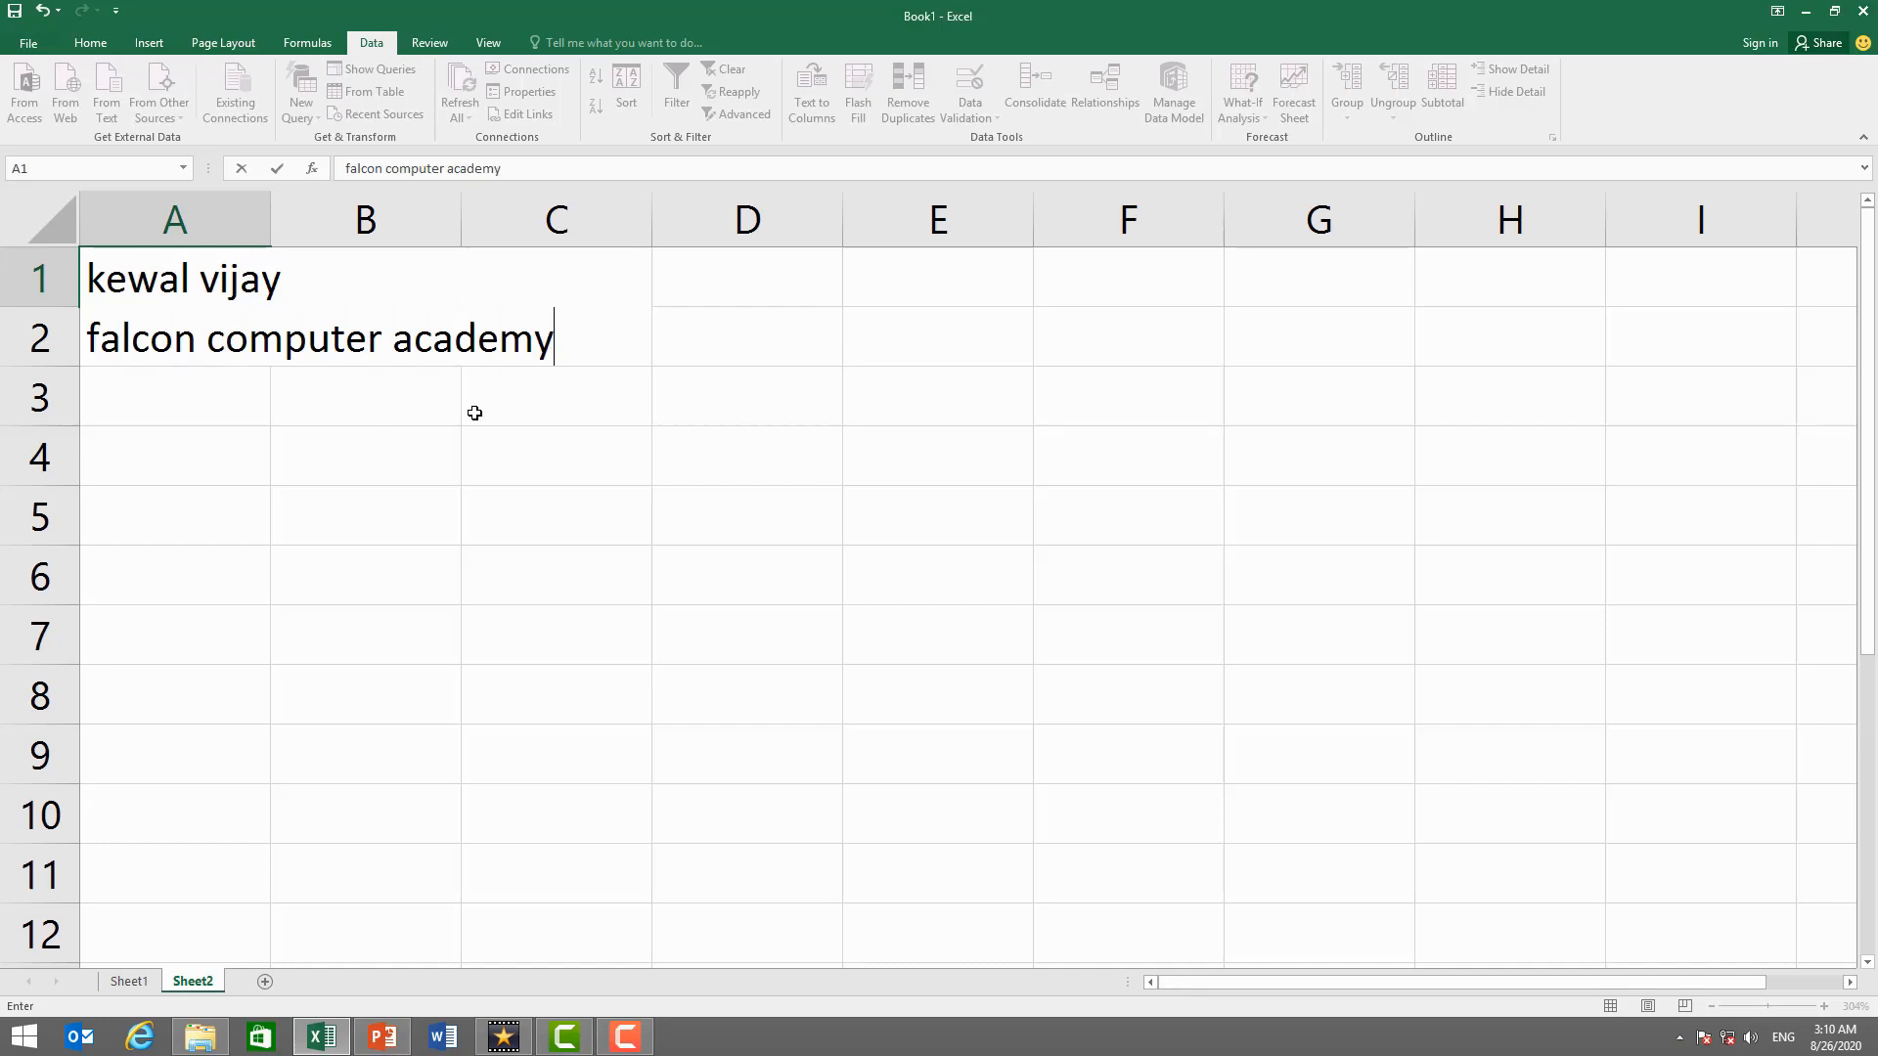
key("alt+Return")
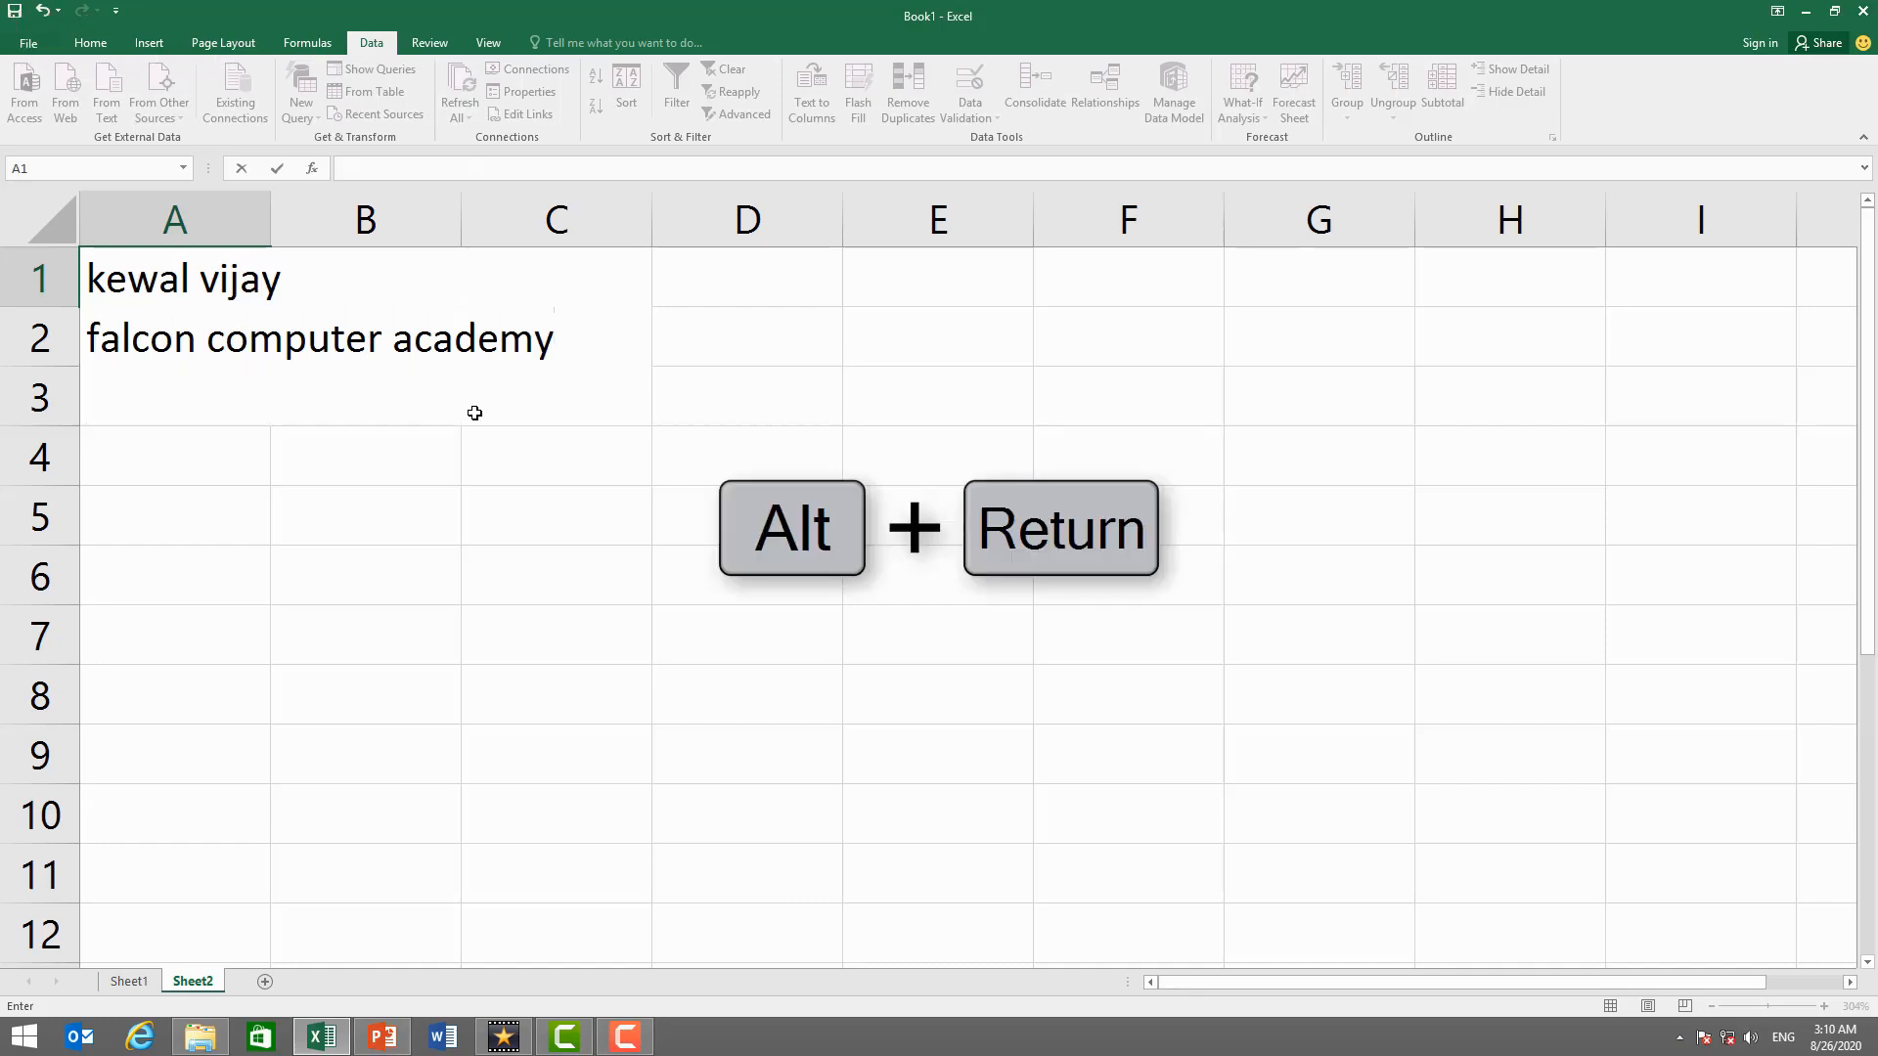
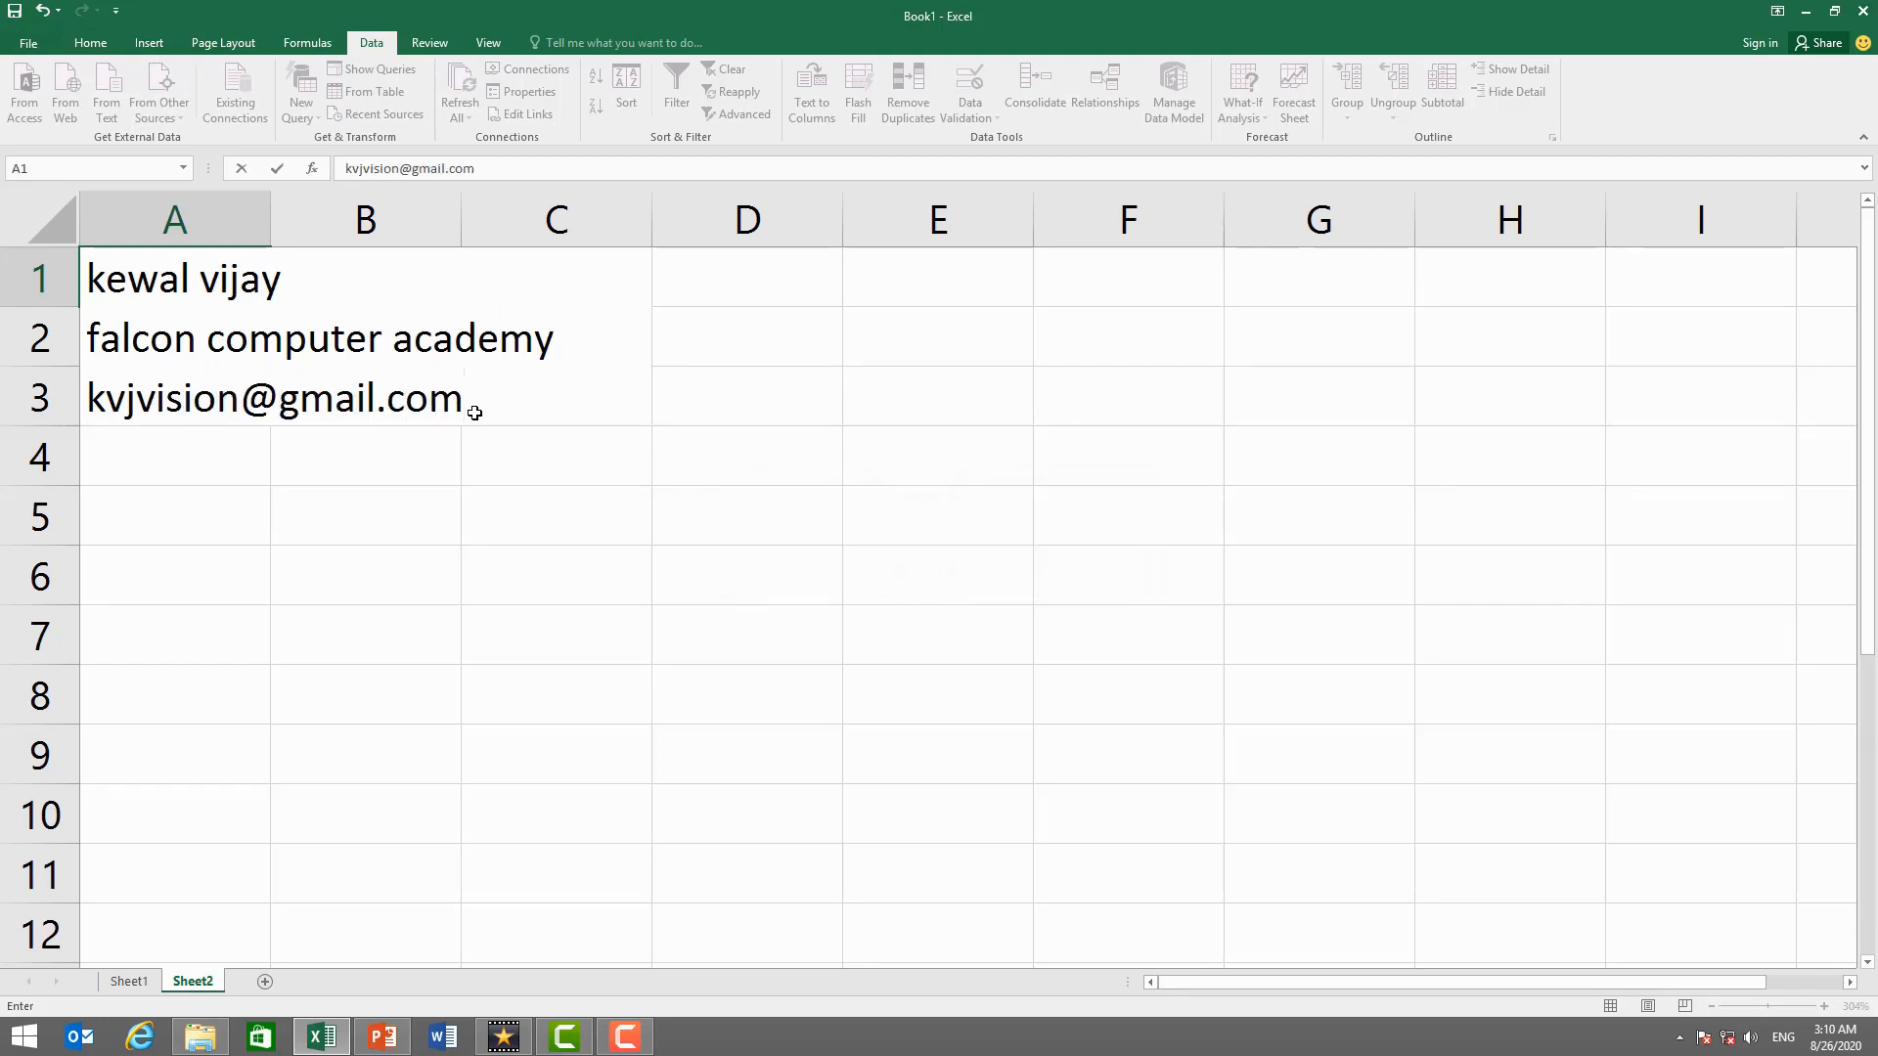
- Add the contact's e-mail address and phone number as further lines, then commit the entry
key("alt+Return")
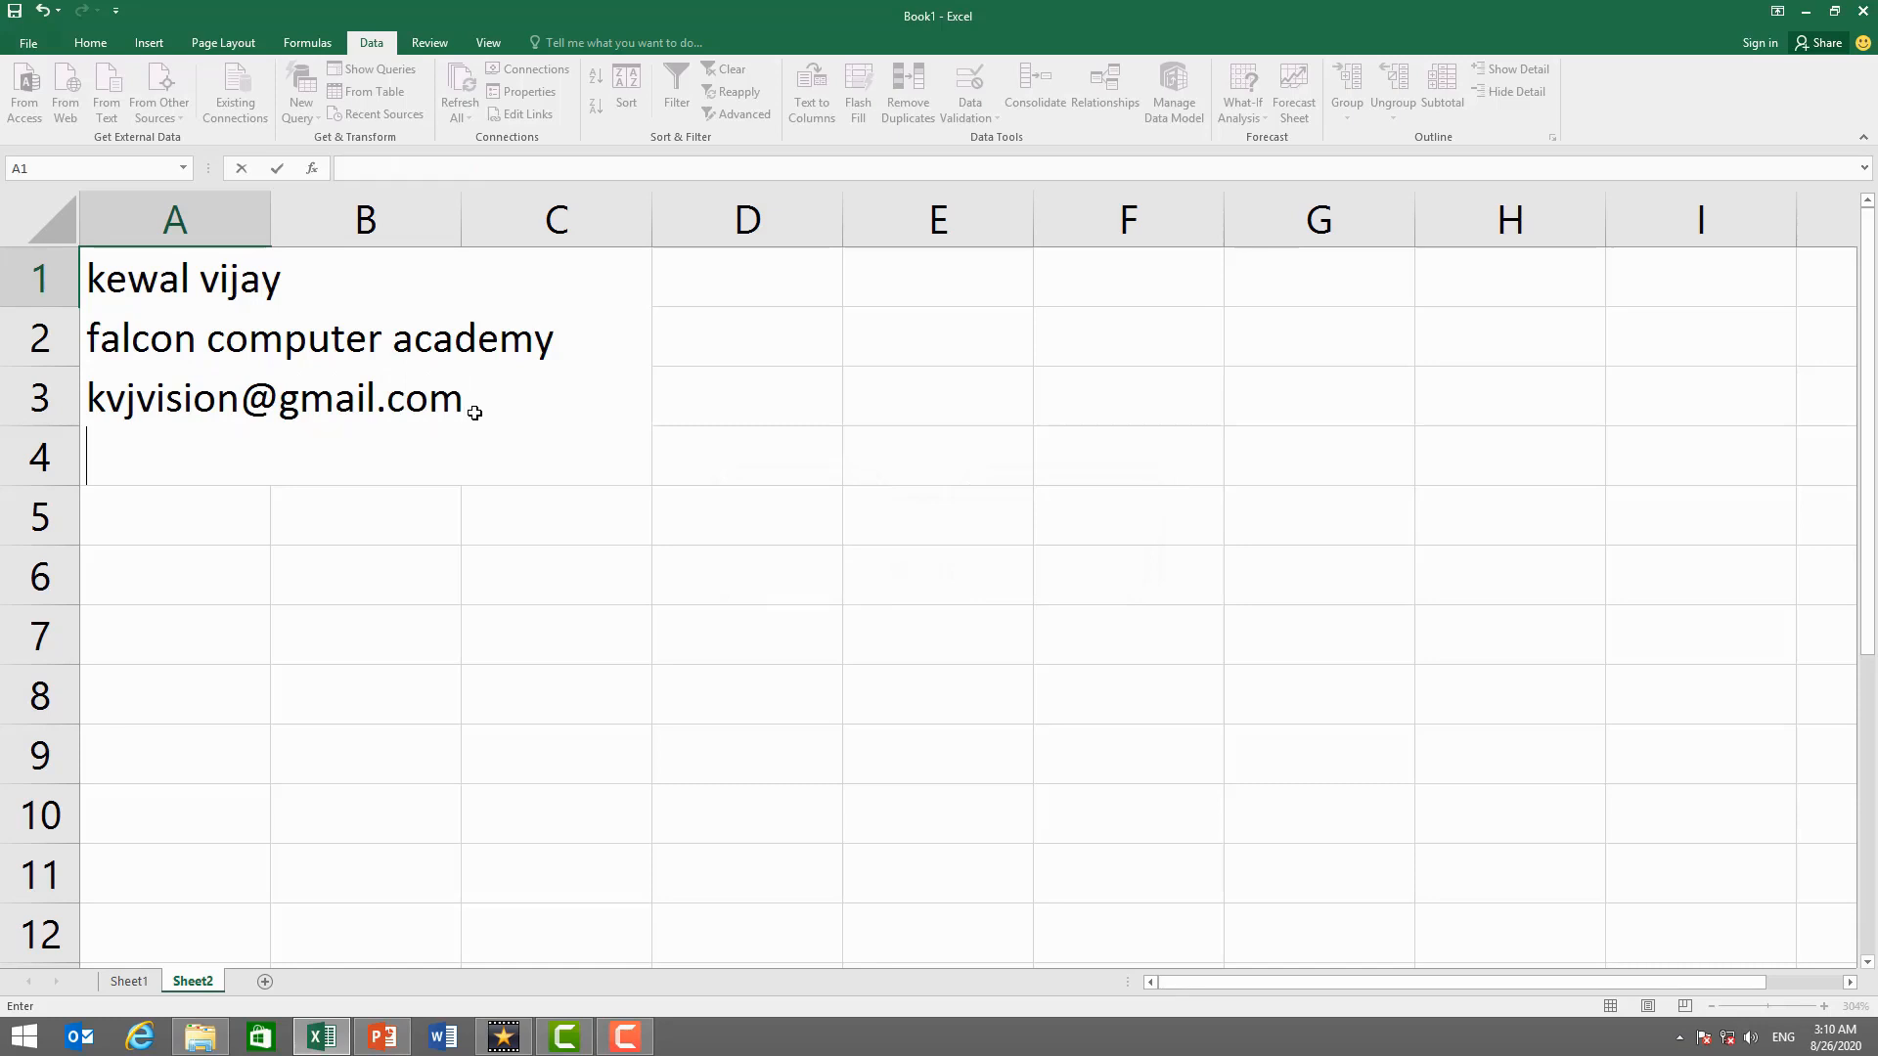
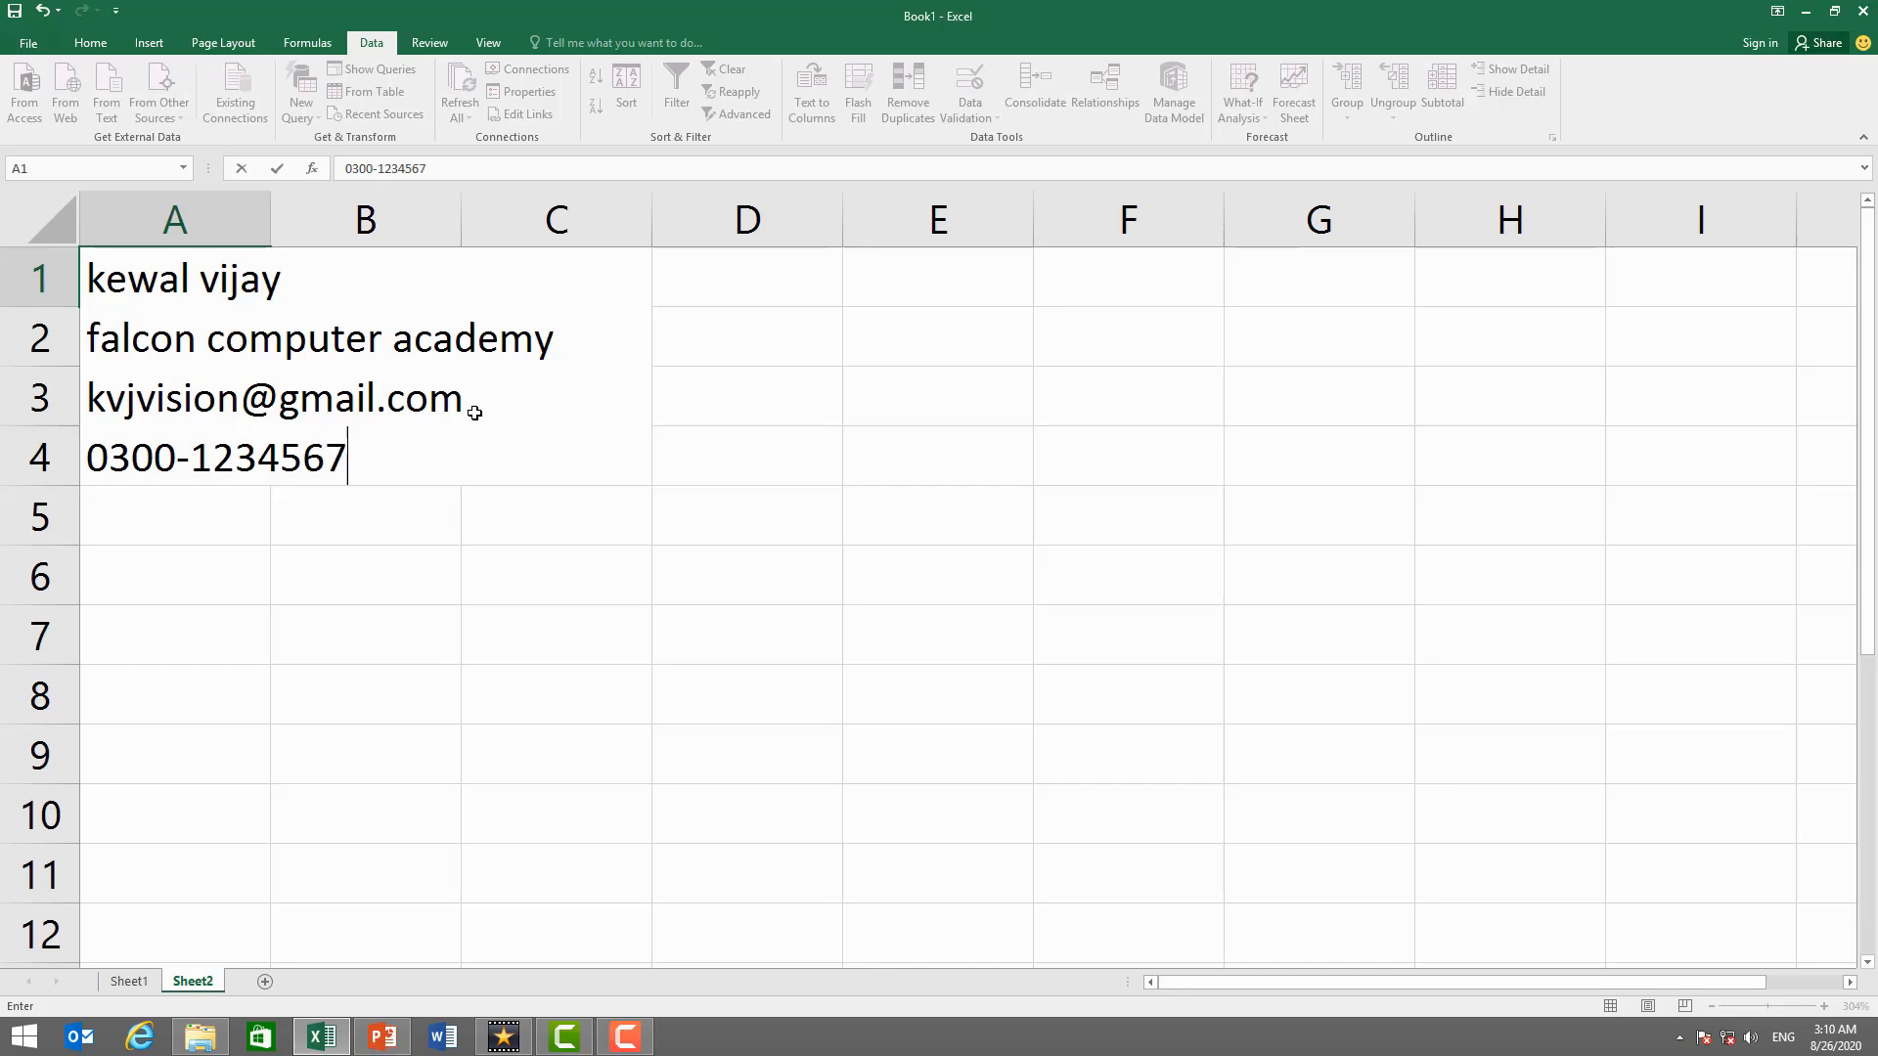
key("Return")
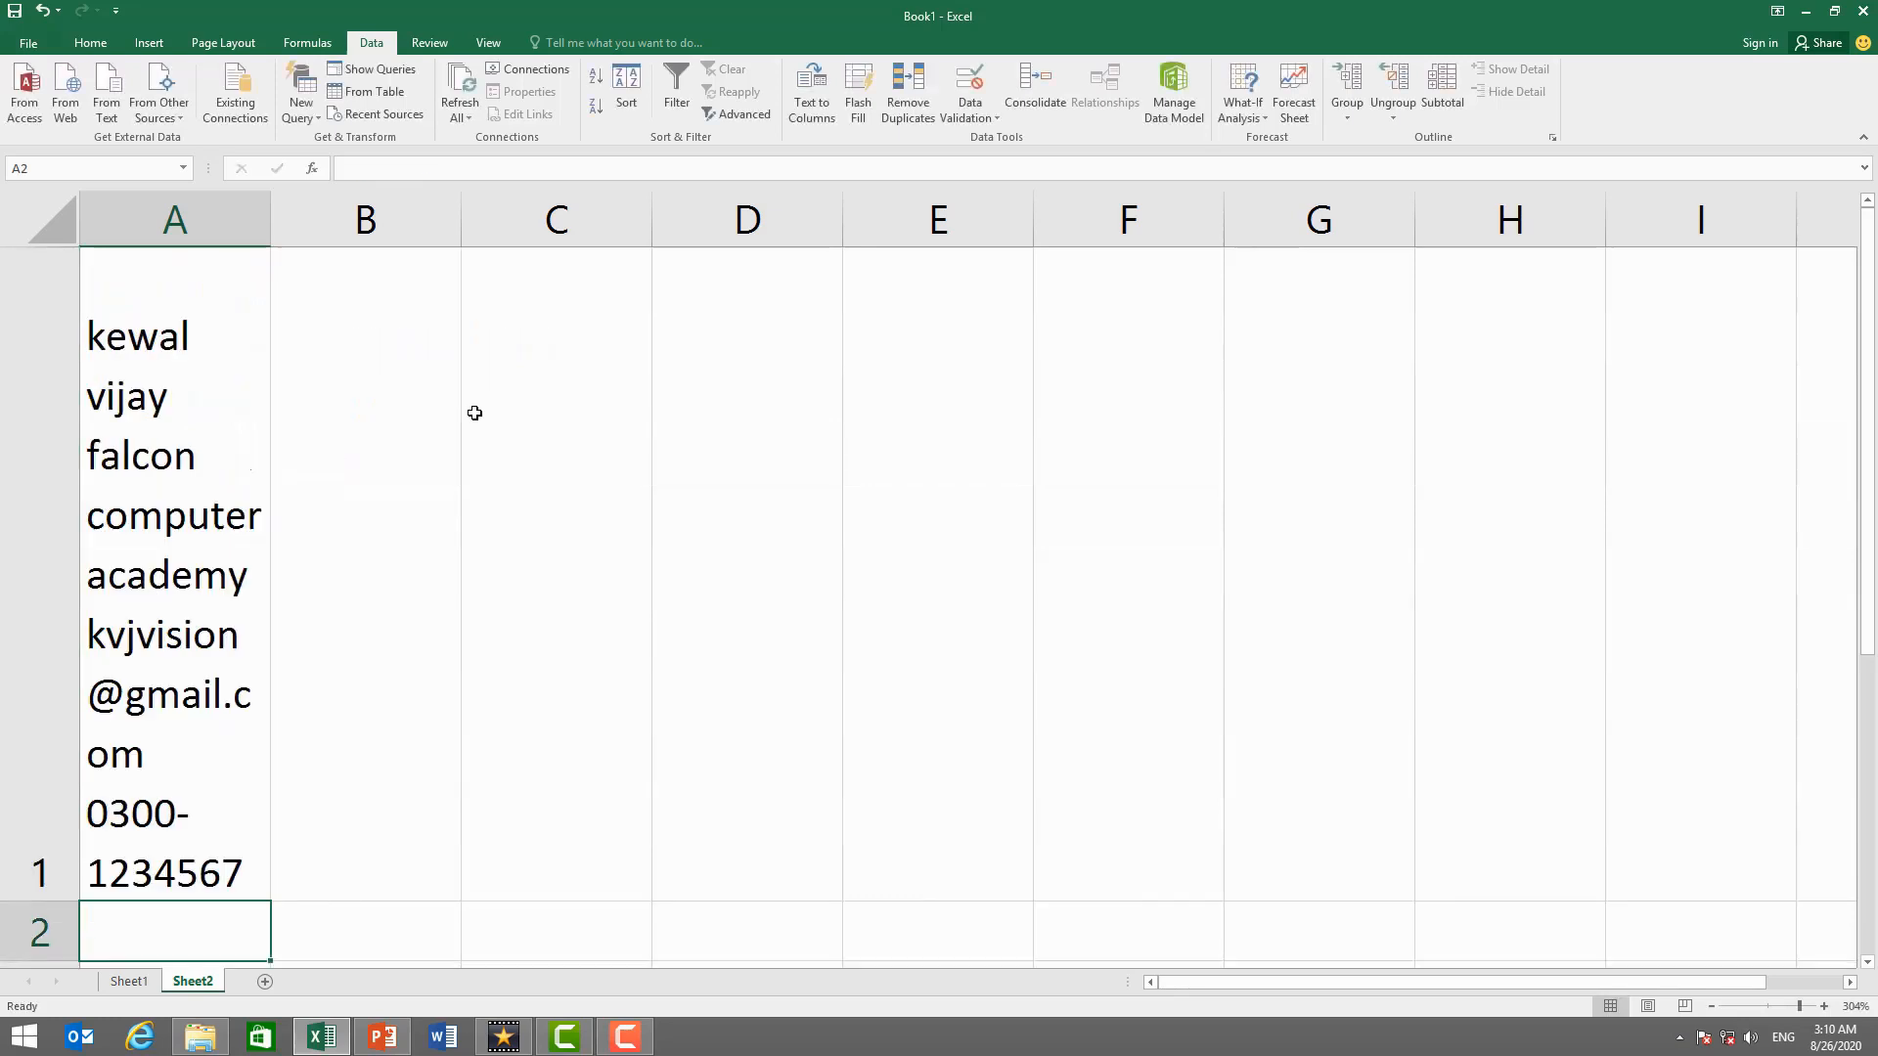
left_click(208, 365)
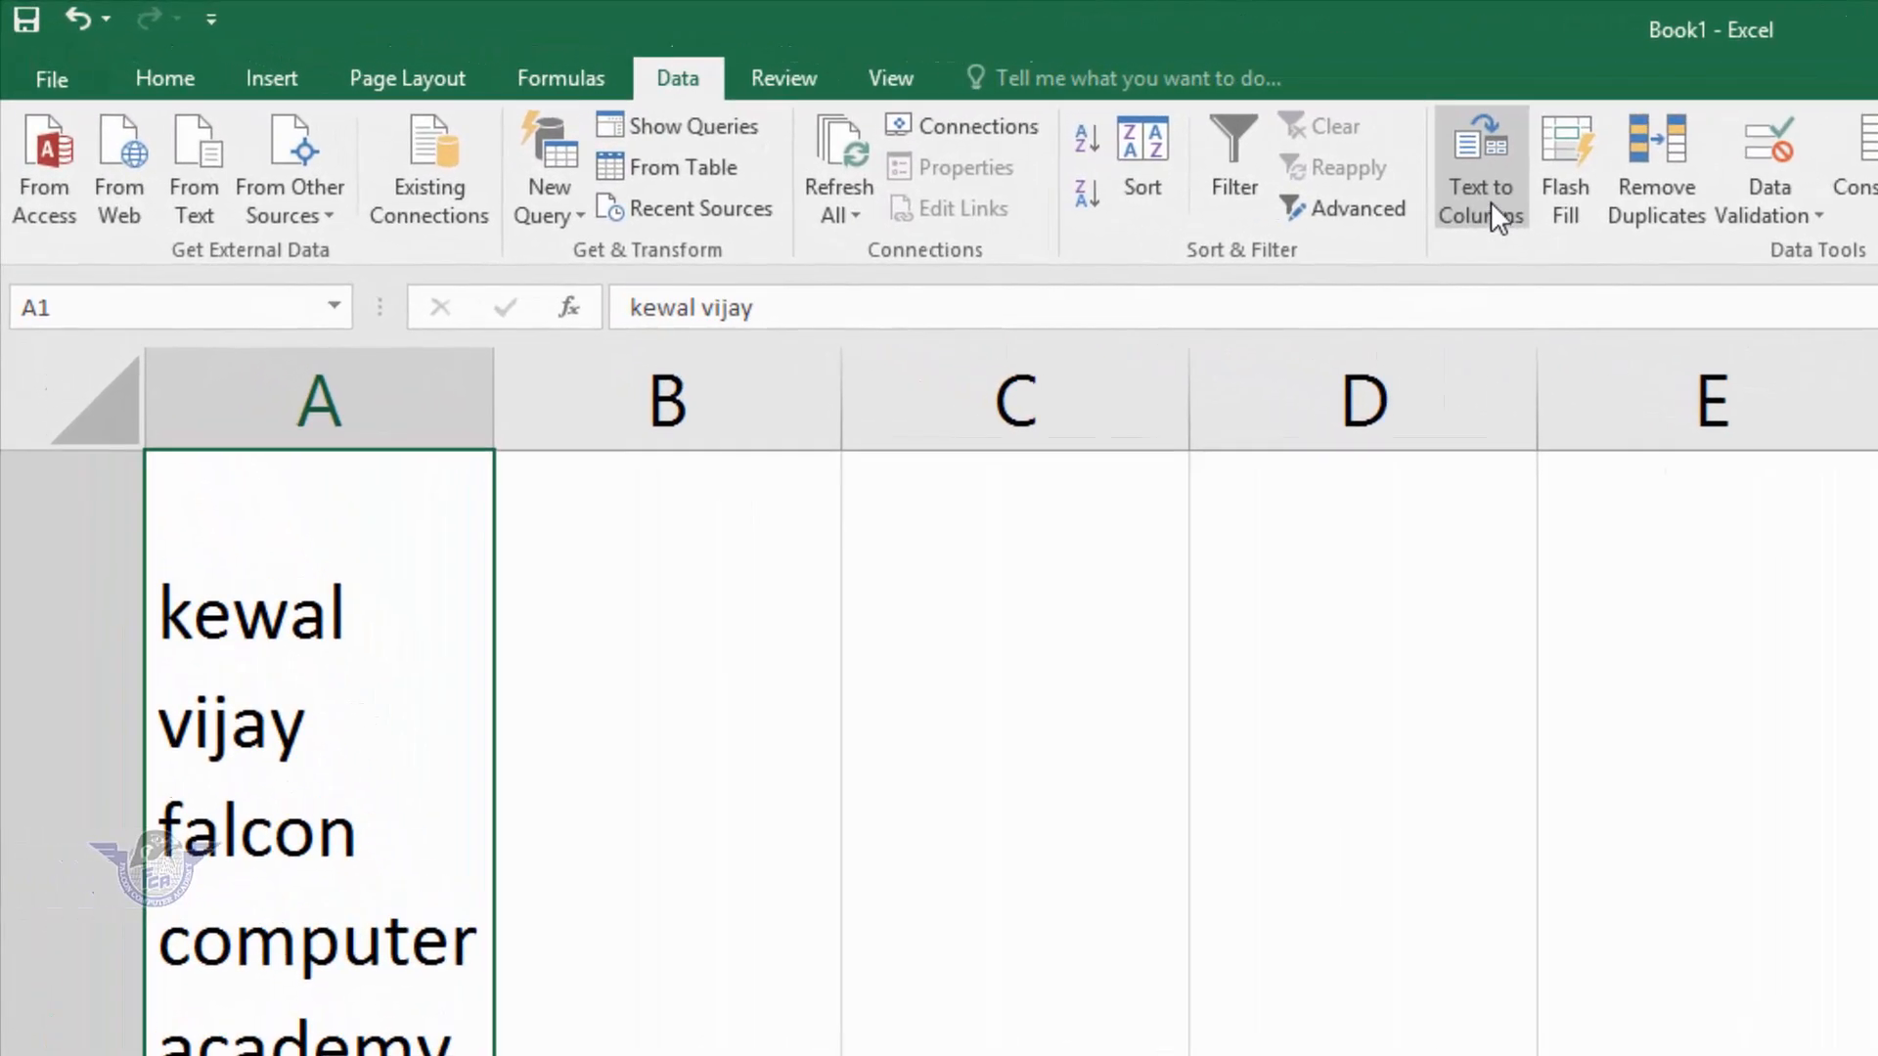
- Set up a Delimited Text to Columns split on A1 using a line break (Ctrl+J) instead of Comma
left_click(1484, 201)
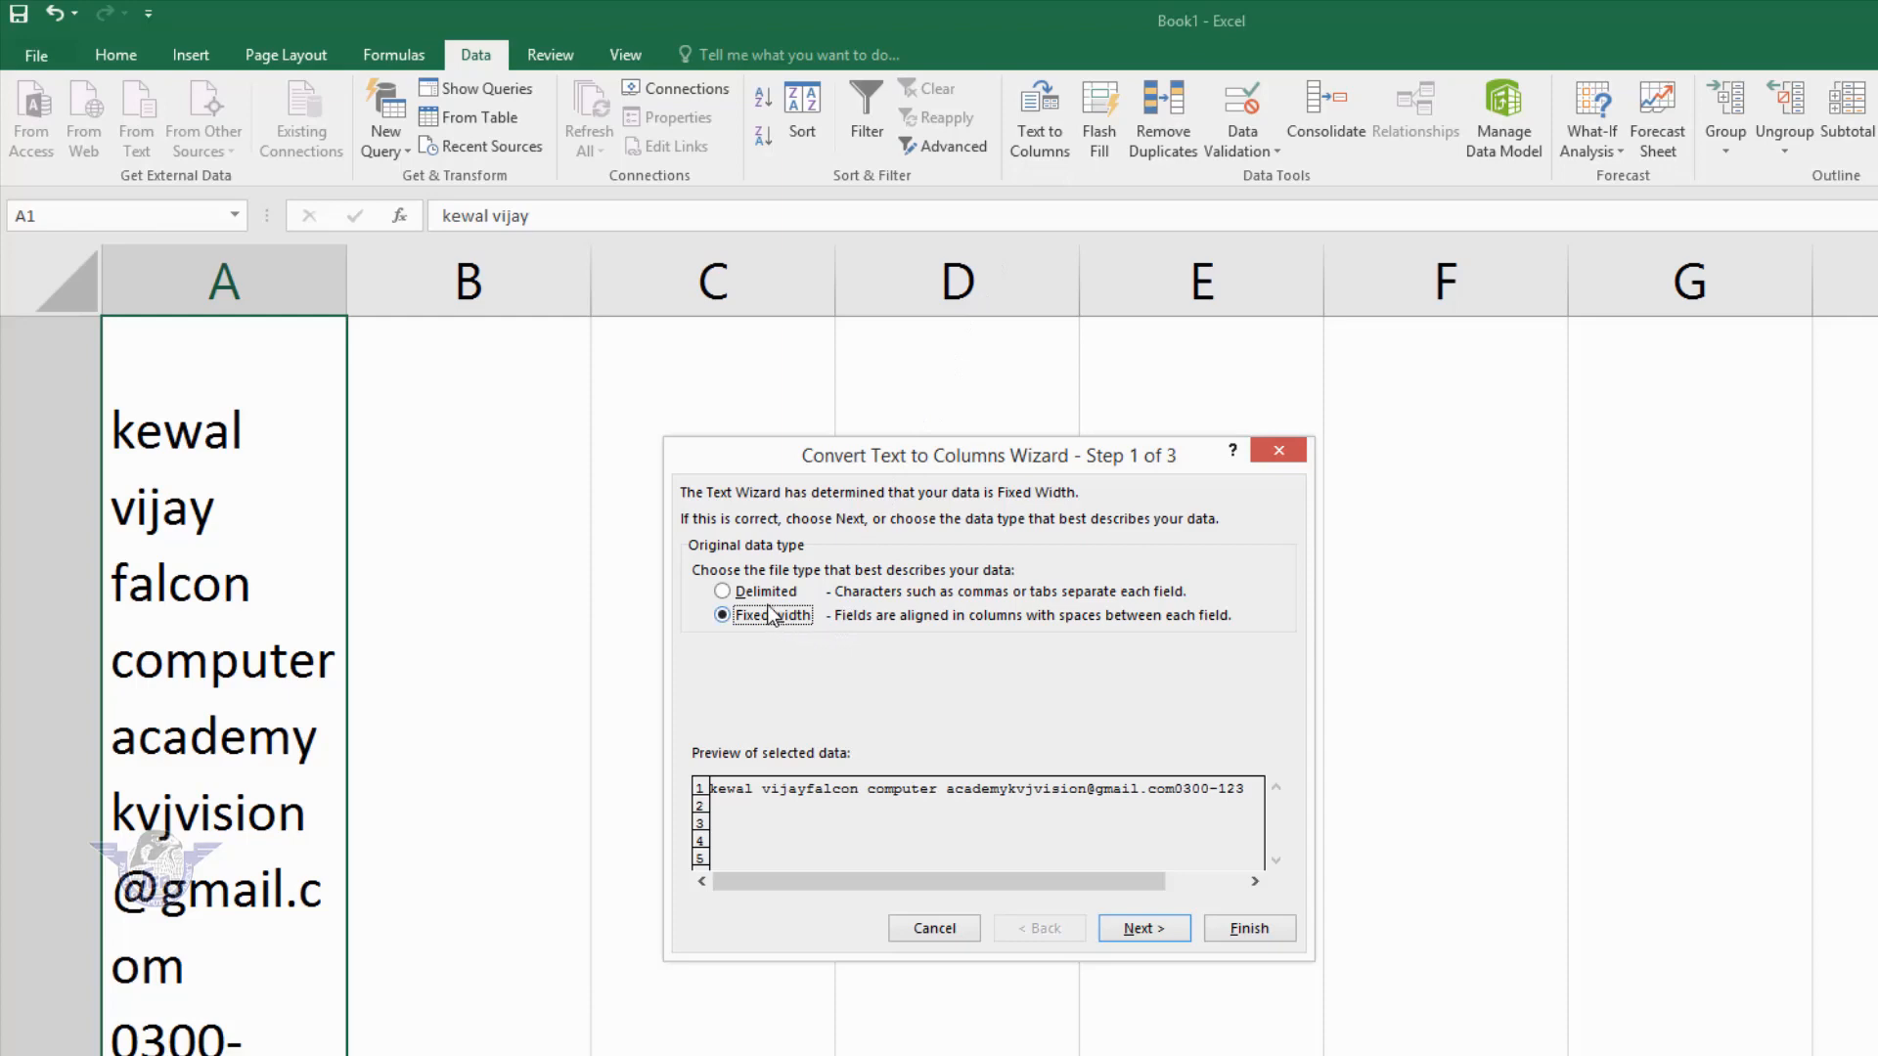
left_click(766, 591)
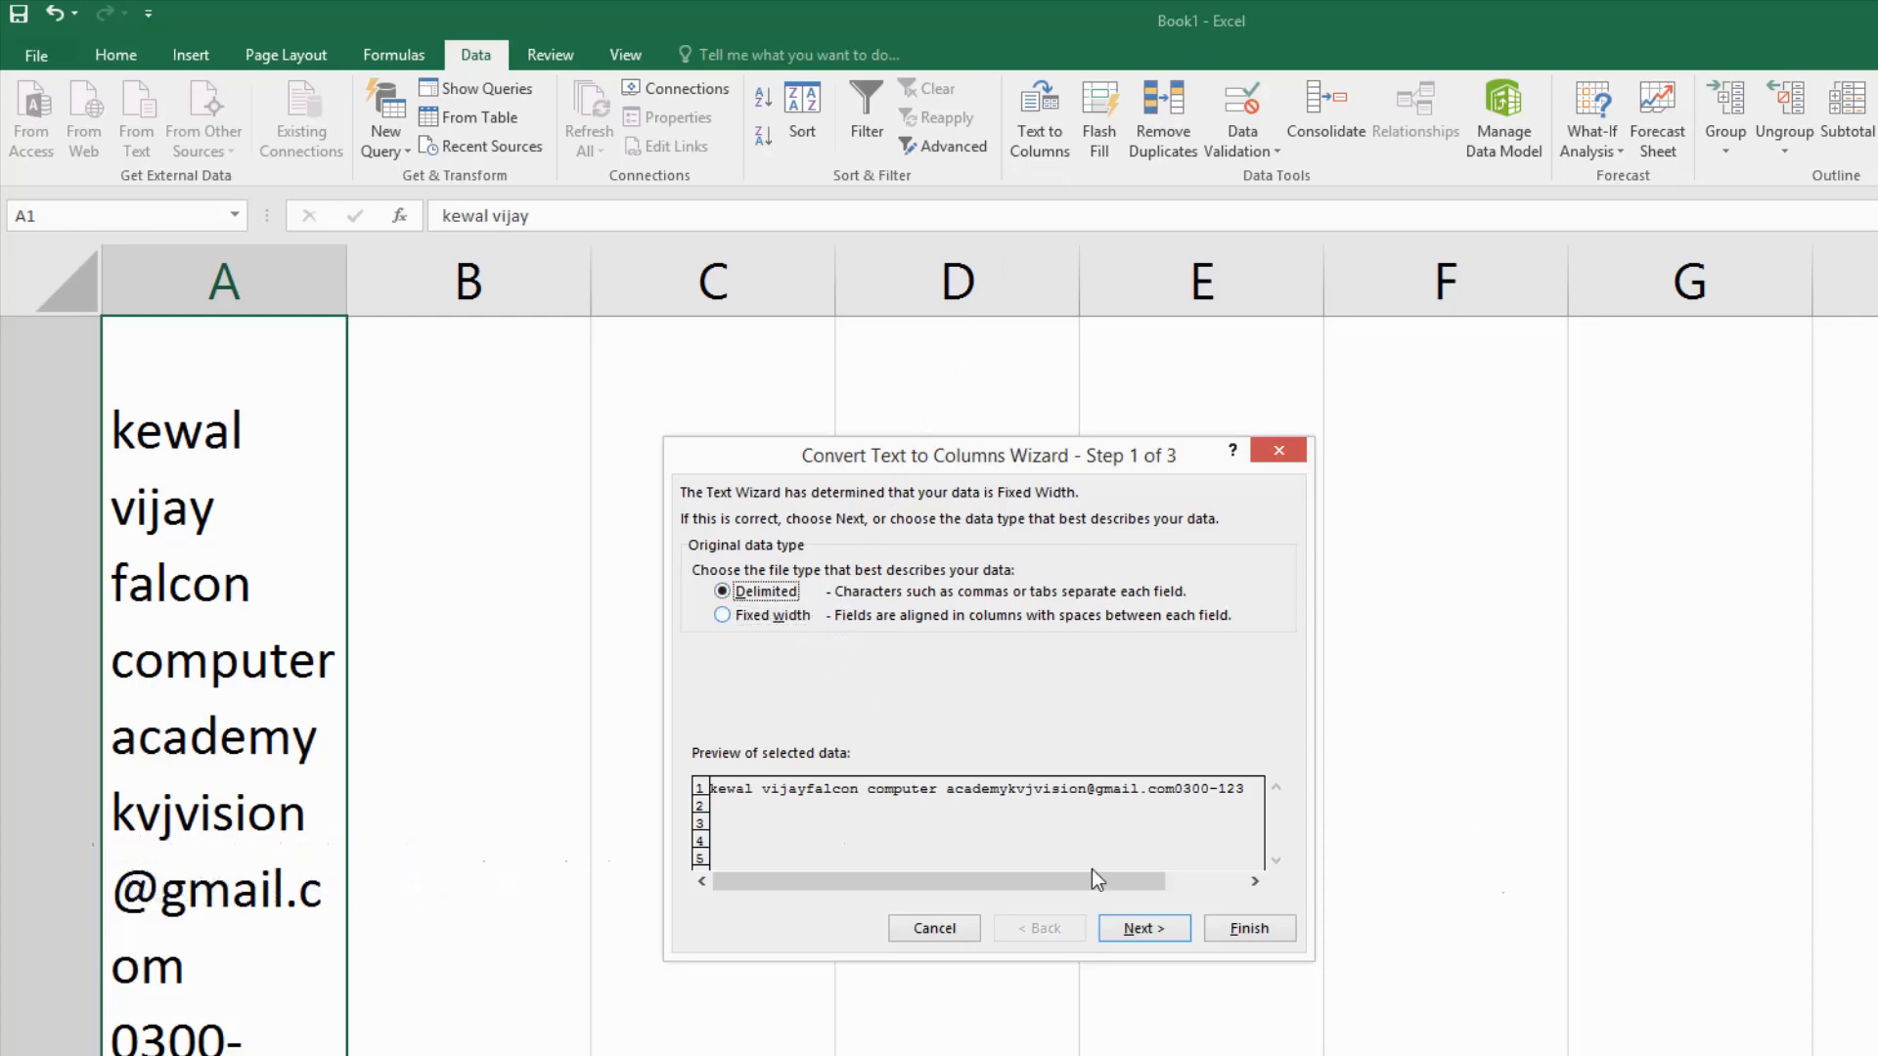
left_click(1140, 929)
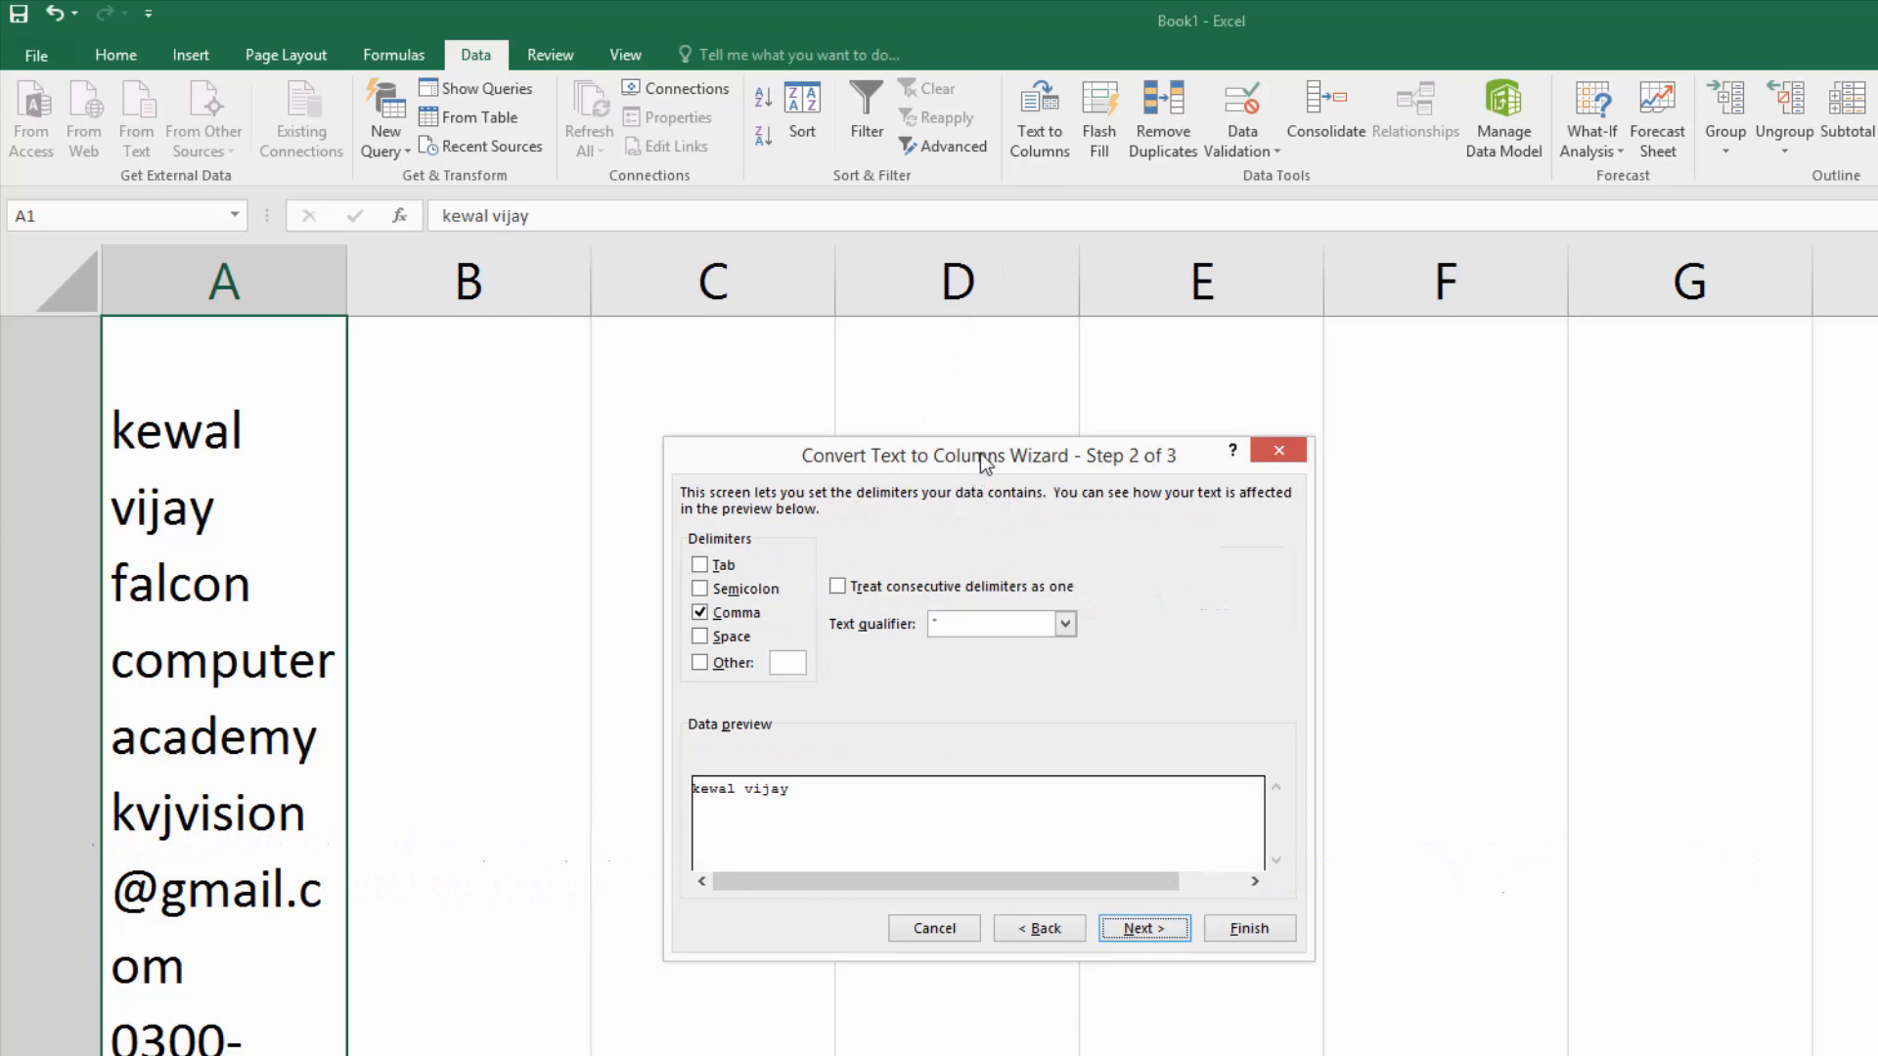
left_click_drag(978, 456, 1109, 401)
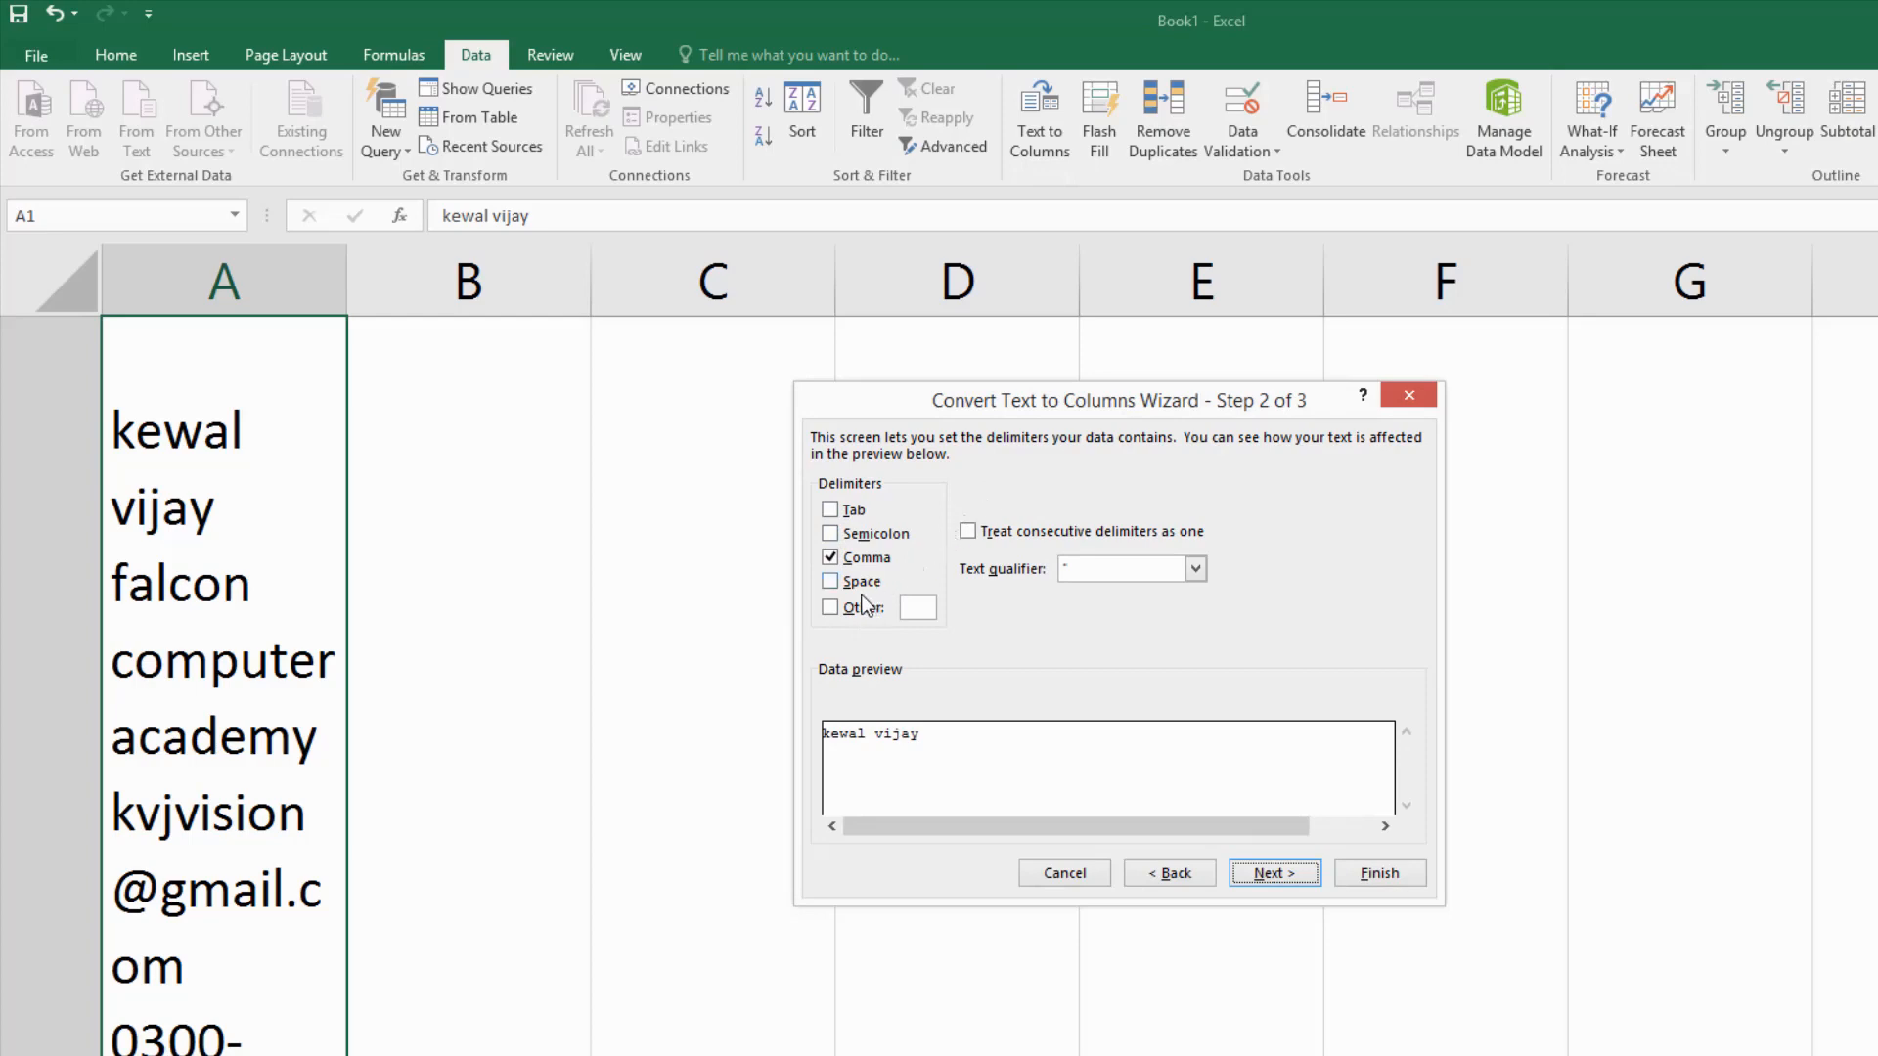
left_click(829, 557)
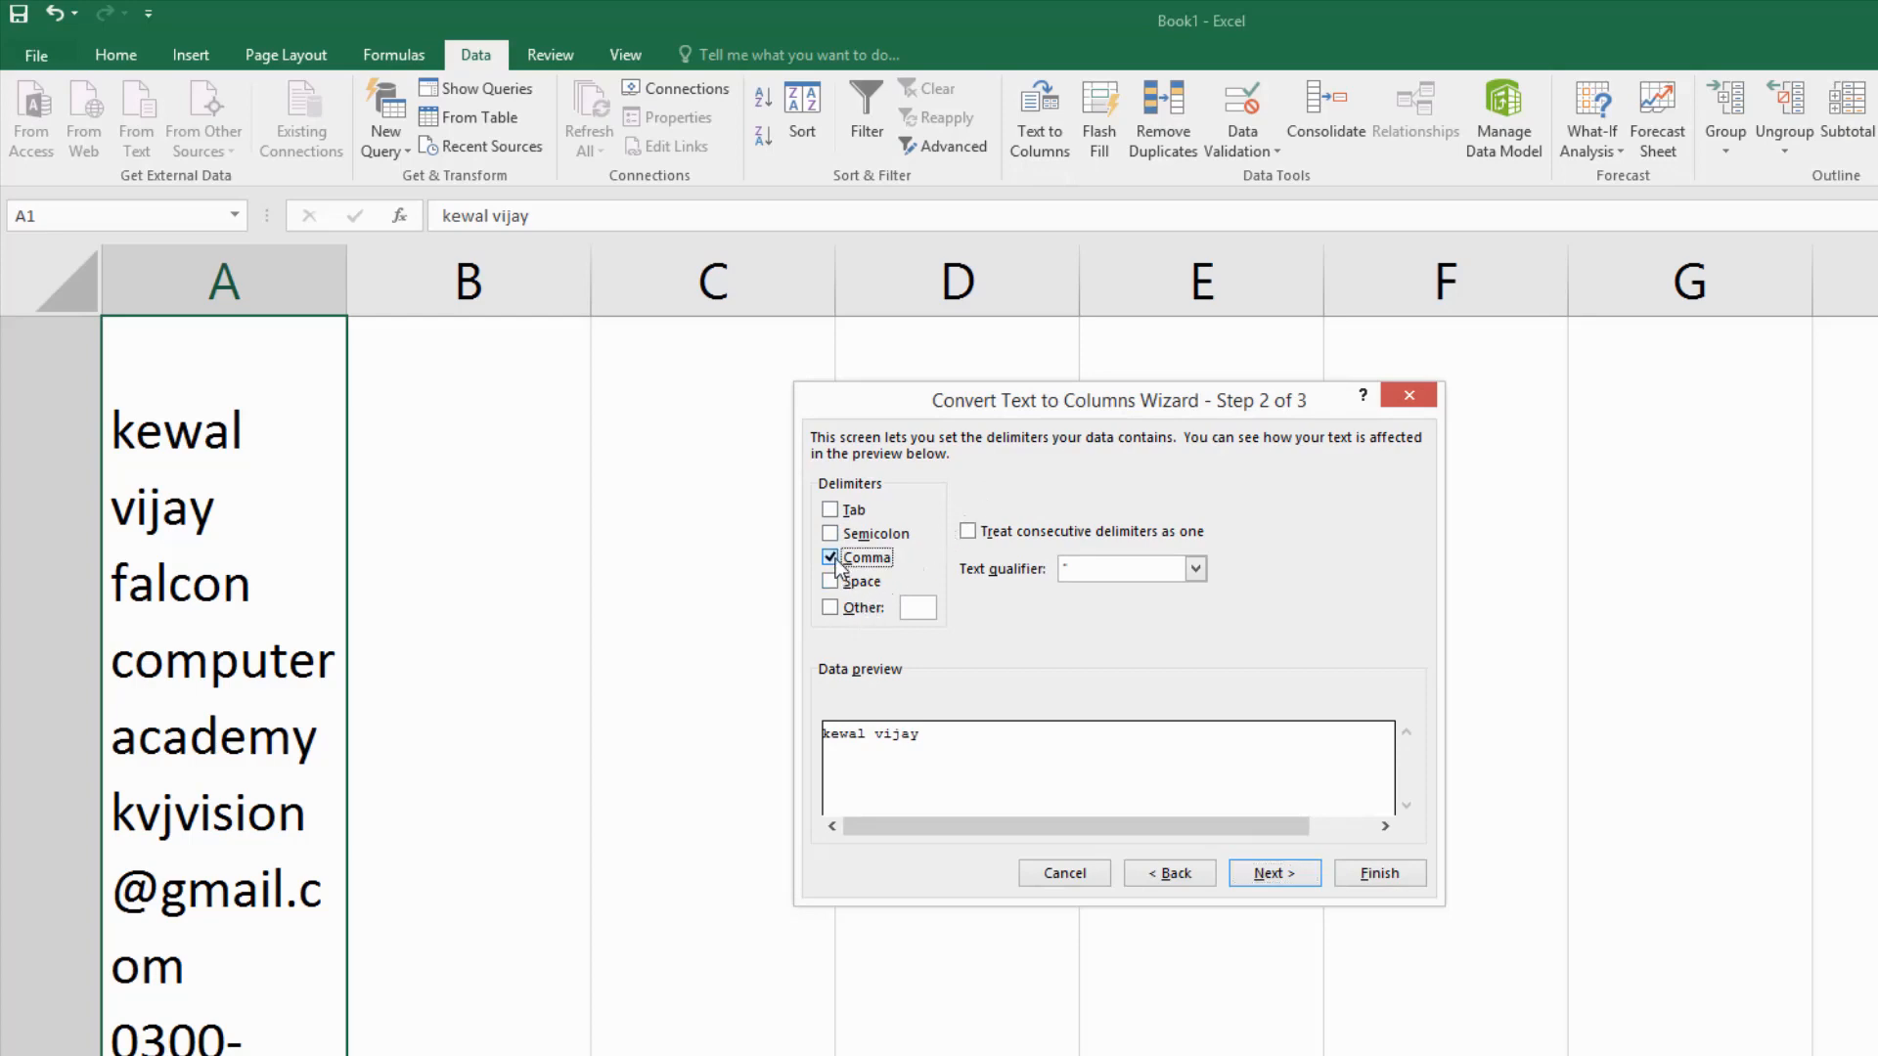
left_click(832, 608)
key("ctrl+j")
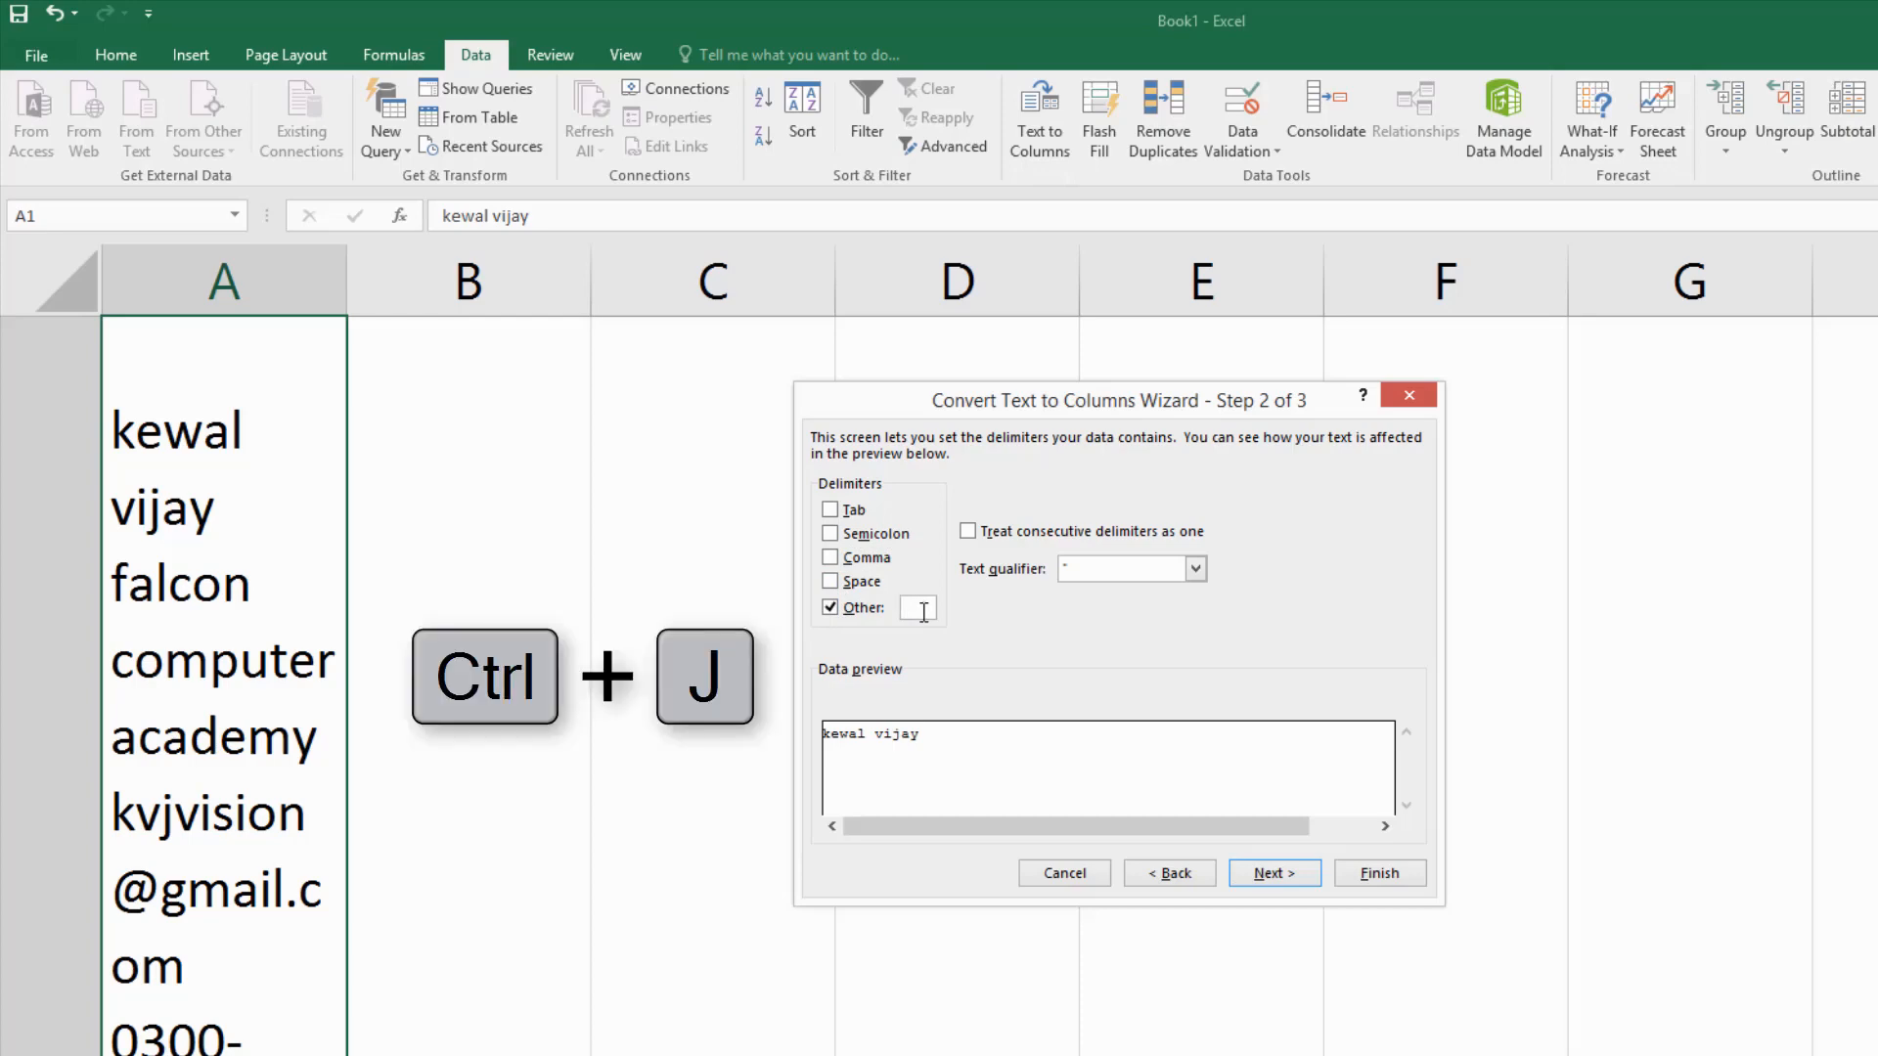
key("ctrl+j")
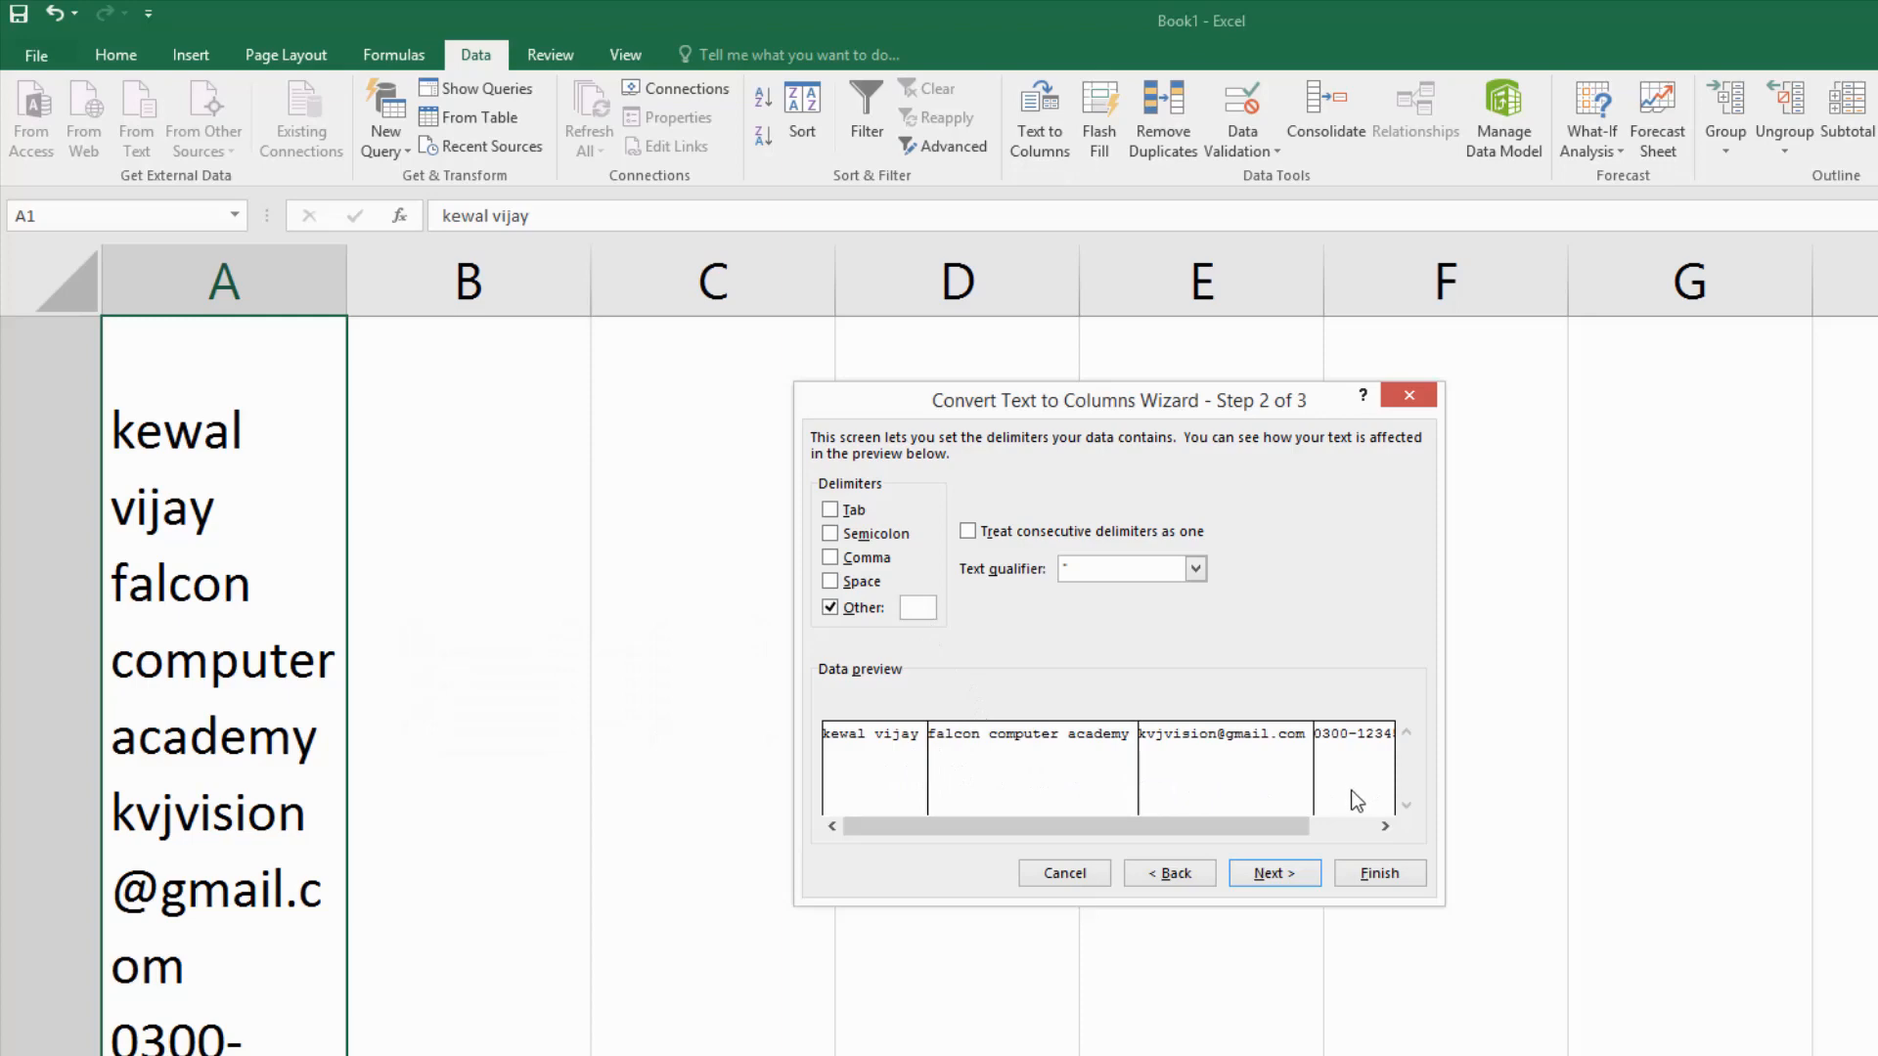
left_click(1287, 876)
- Finish the line-break split and AutoFit columns B, C and D to their contents
left_click(1353, 876)
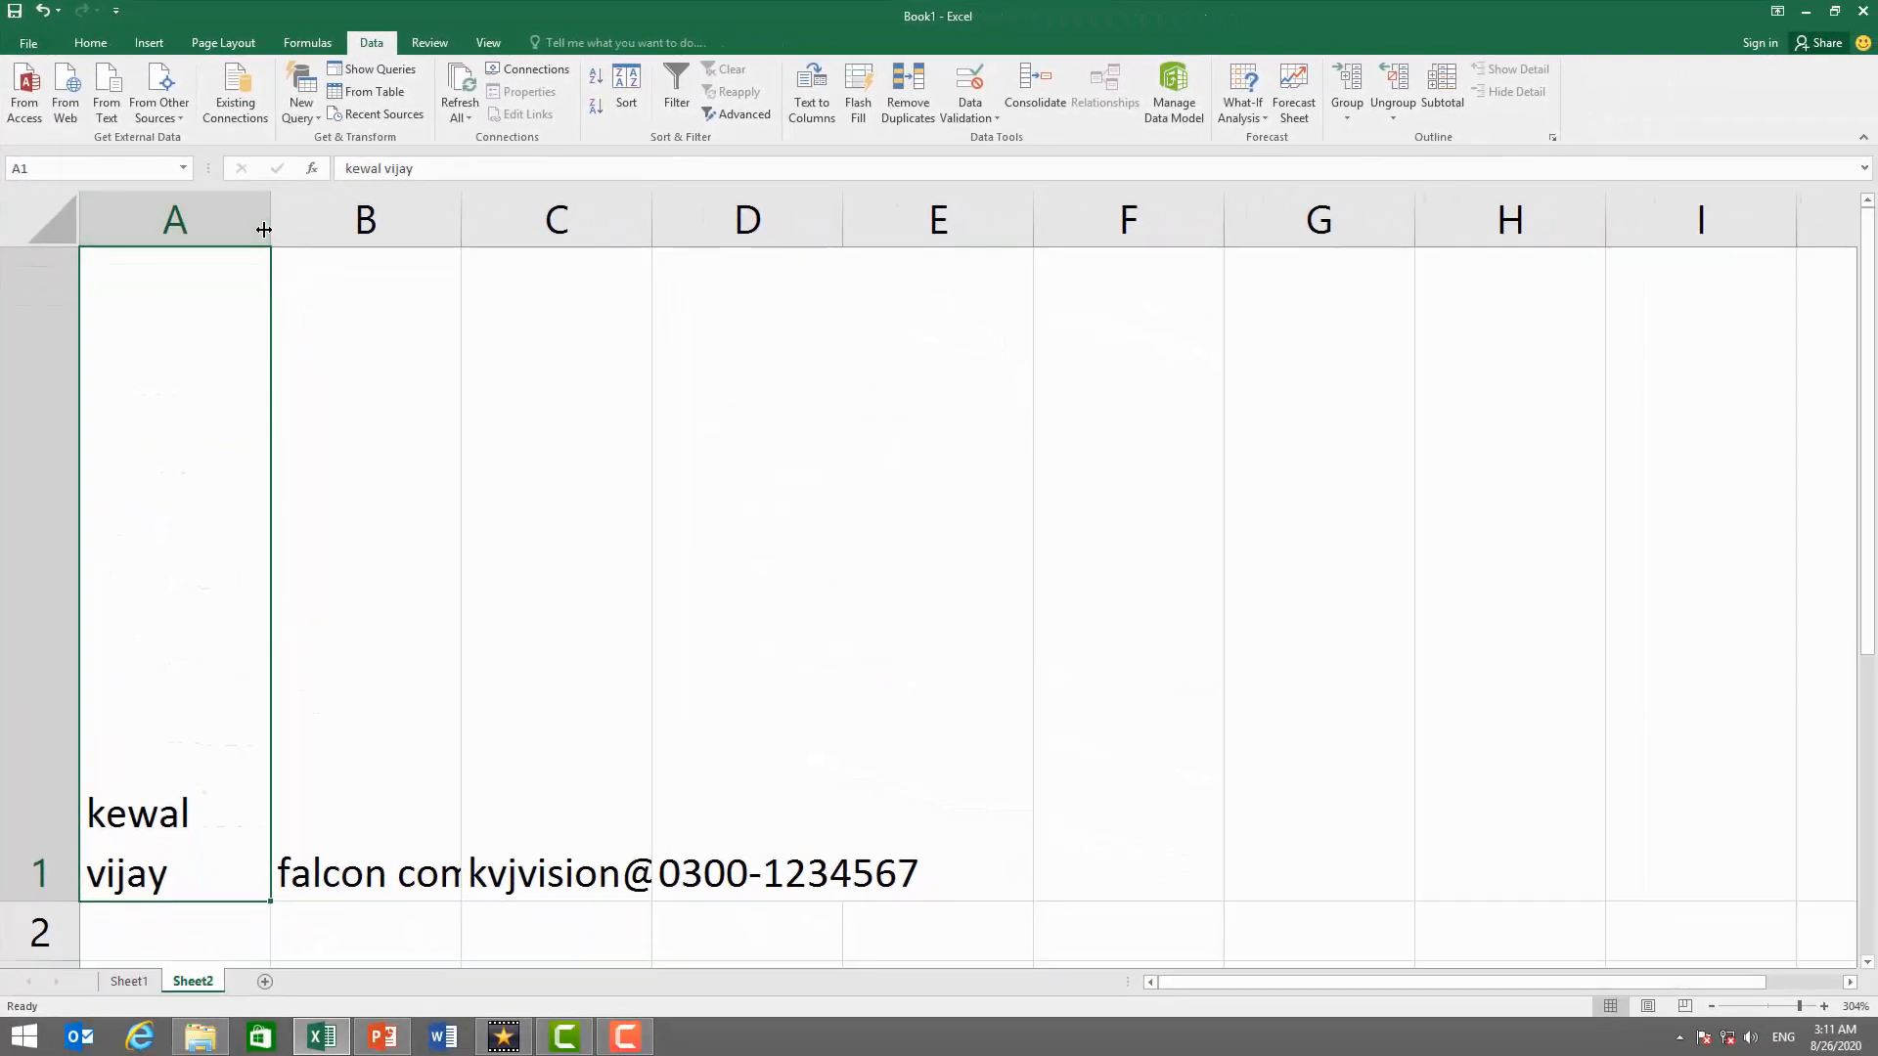
left_click_drag(264, 229, 210, 229)
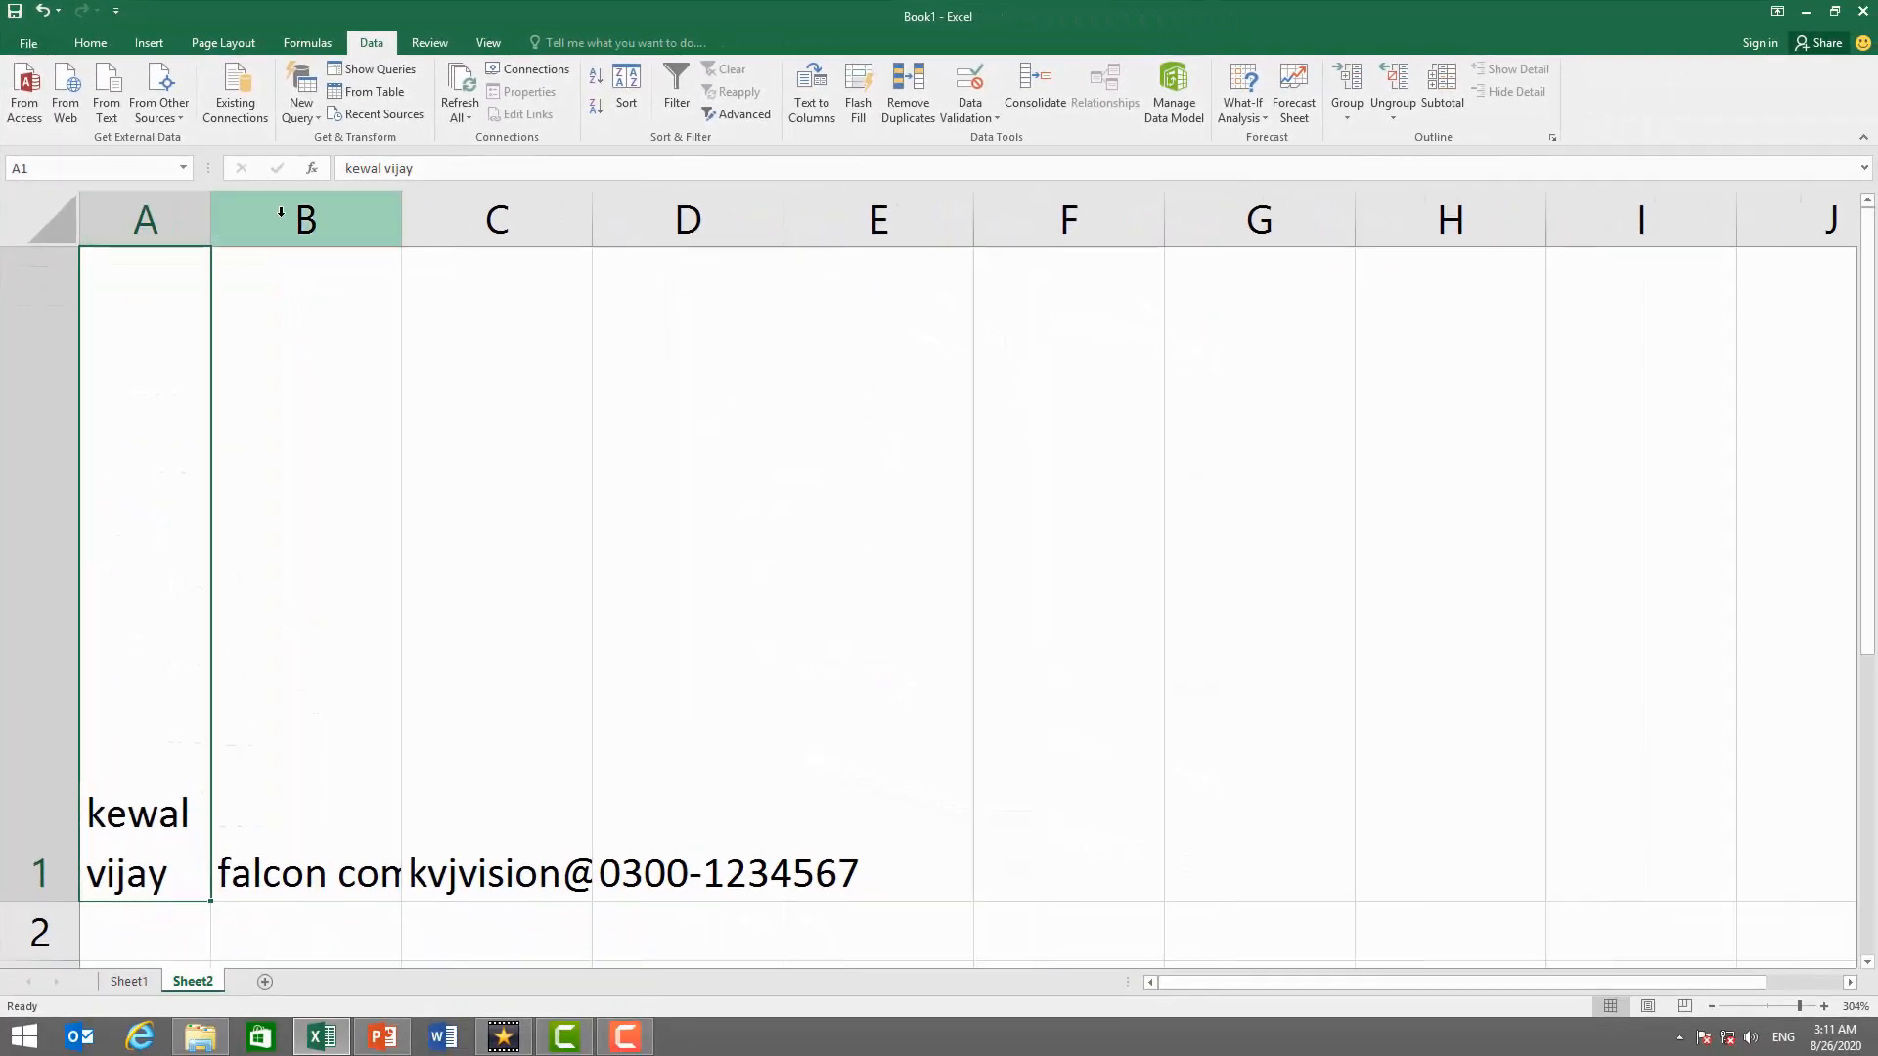
double_click(401, 221)
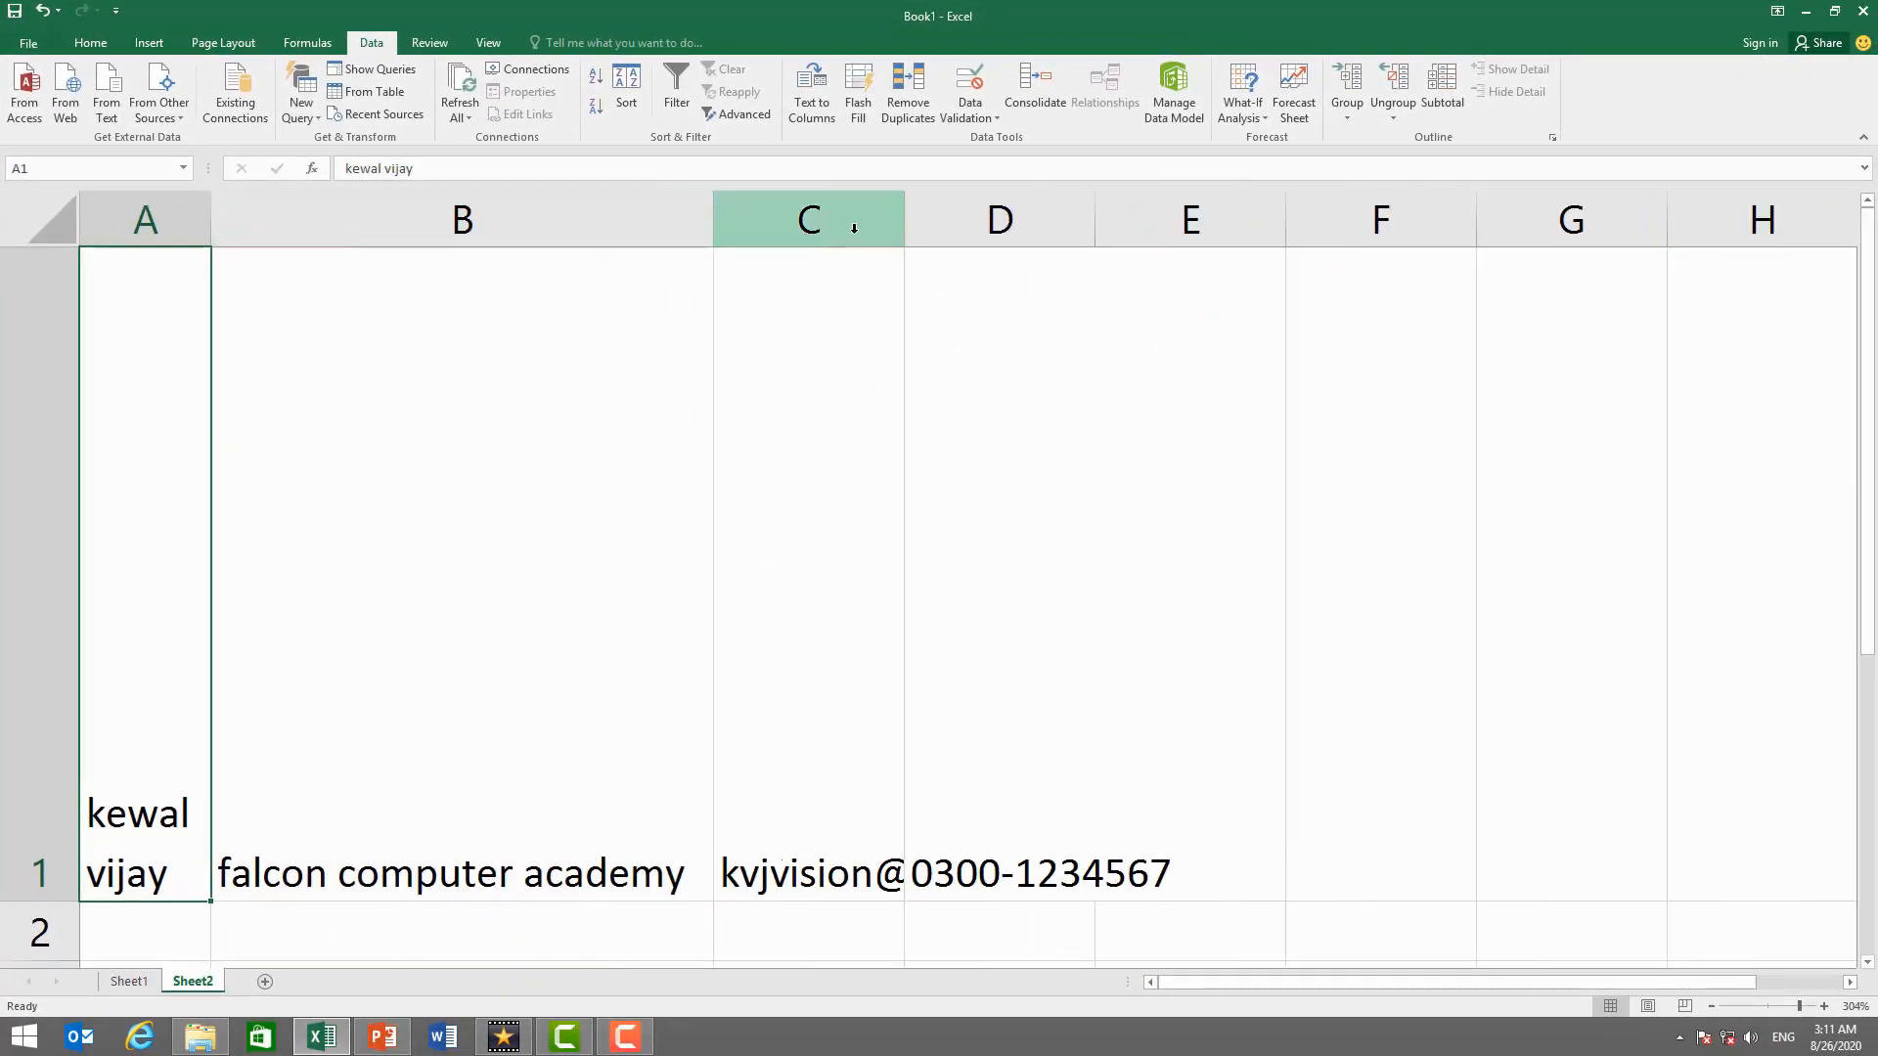
double_click(904, 231)
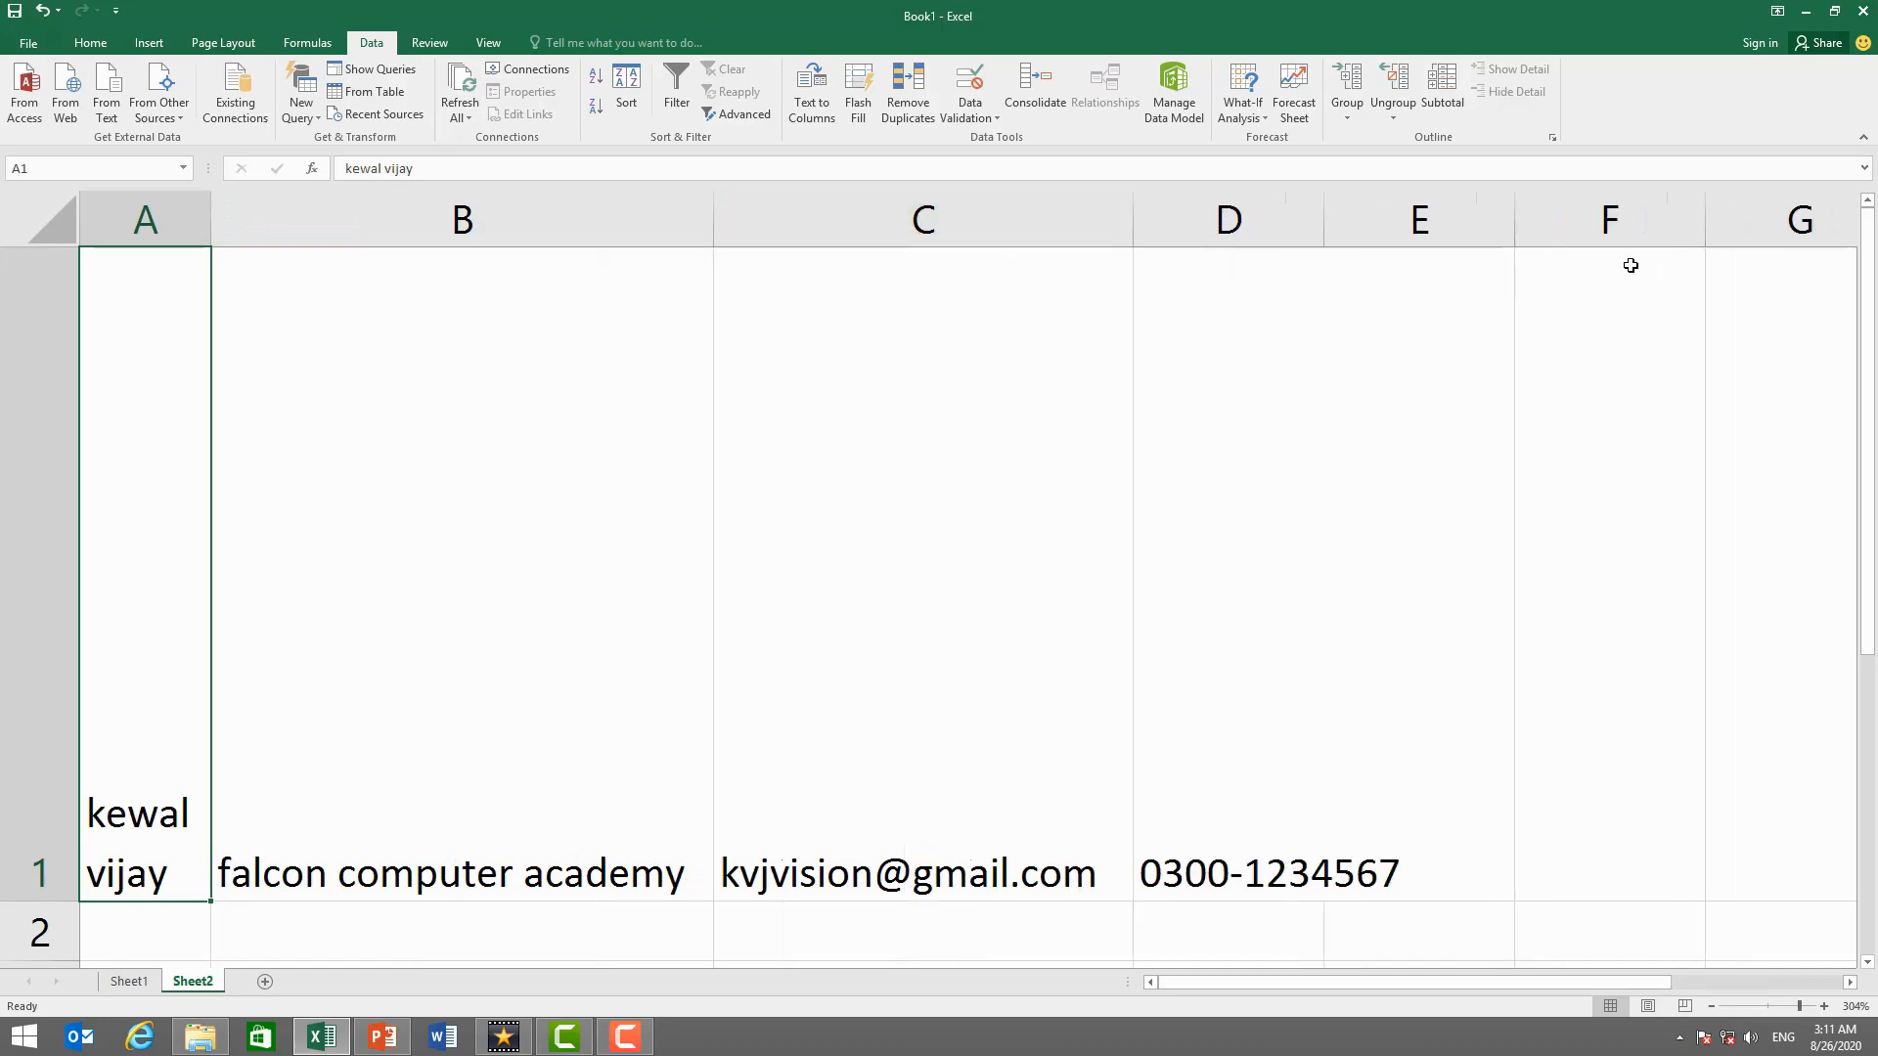
double_click(1326, 203)
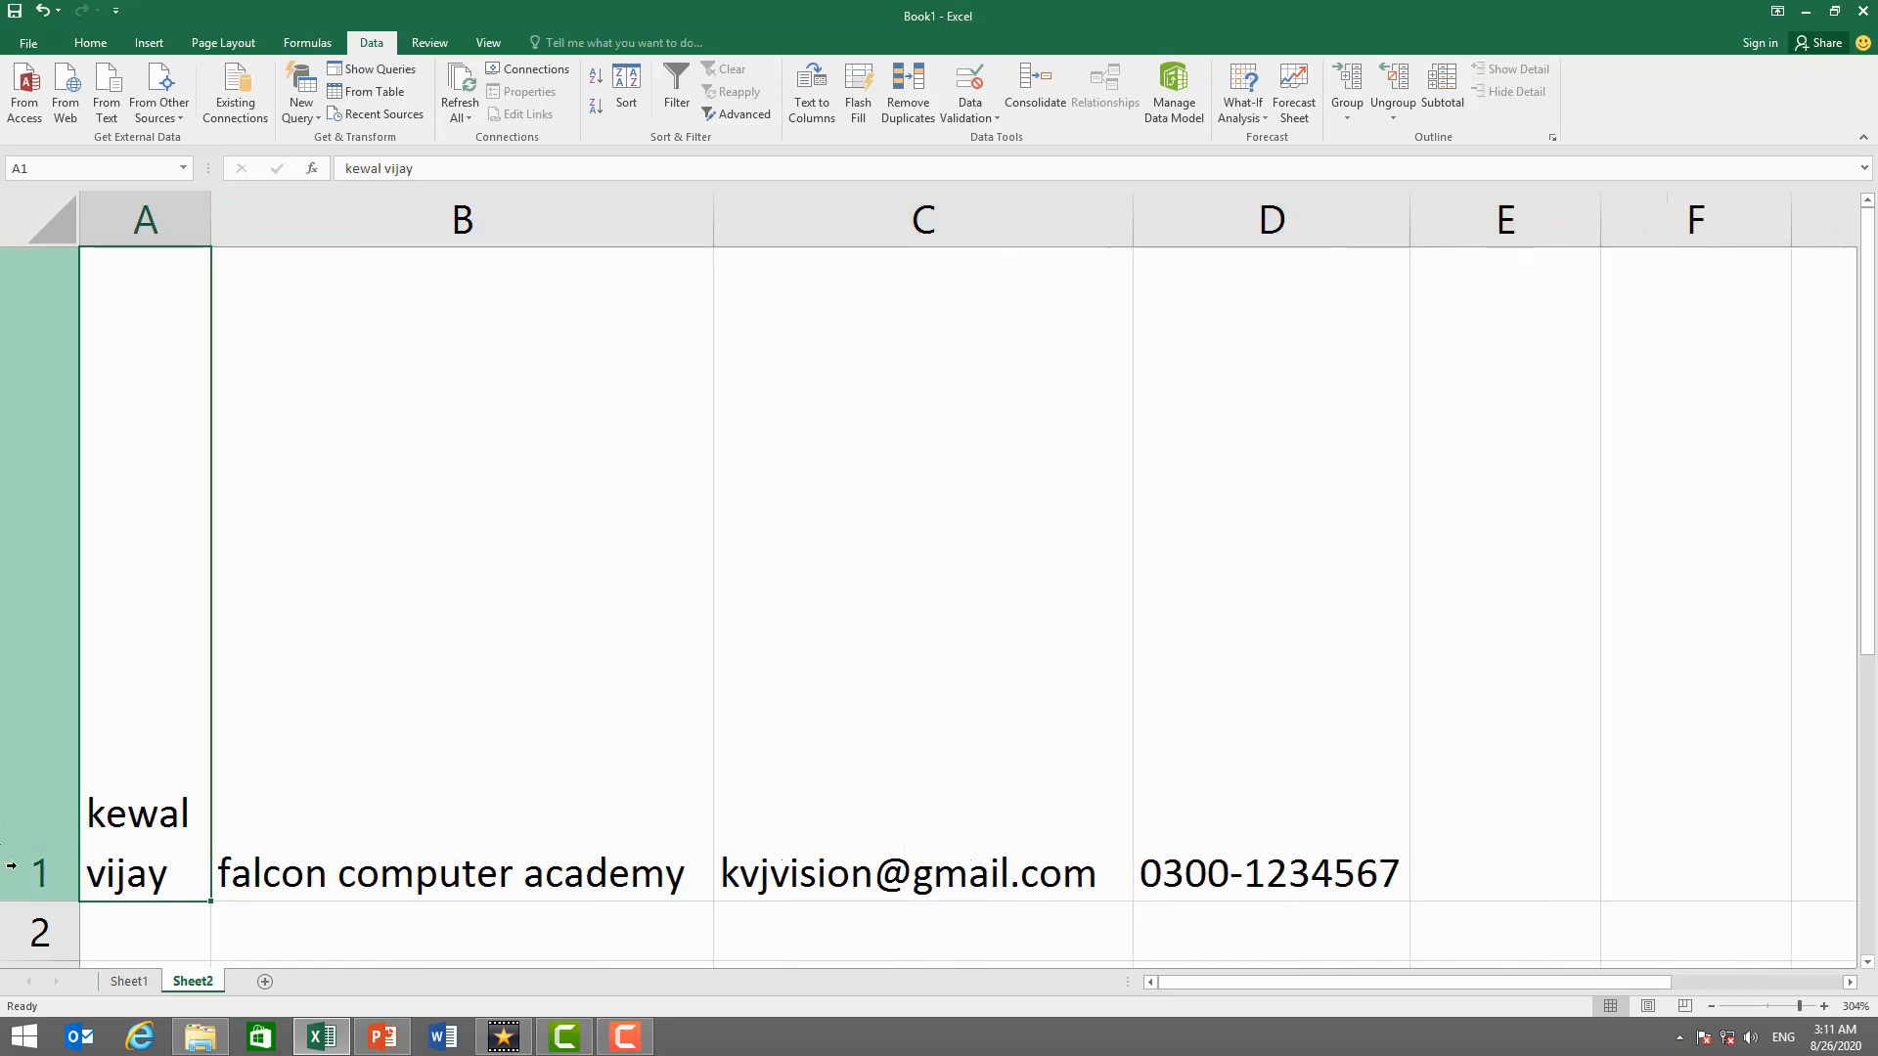
- Shorten row 1 and widen column A, then check the values in B1, C1 and D1
left_click_drag(44, 901, 143, 390)
left_click_drag(211, 210, 305, 223)
left_click(547, 361)
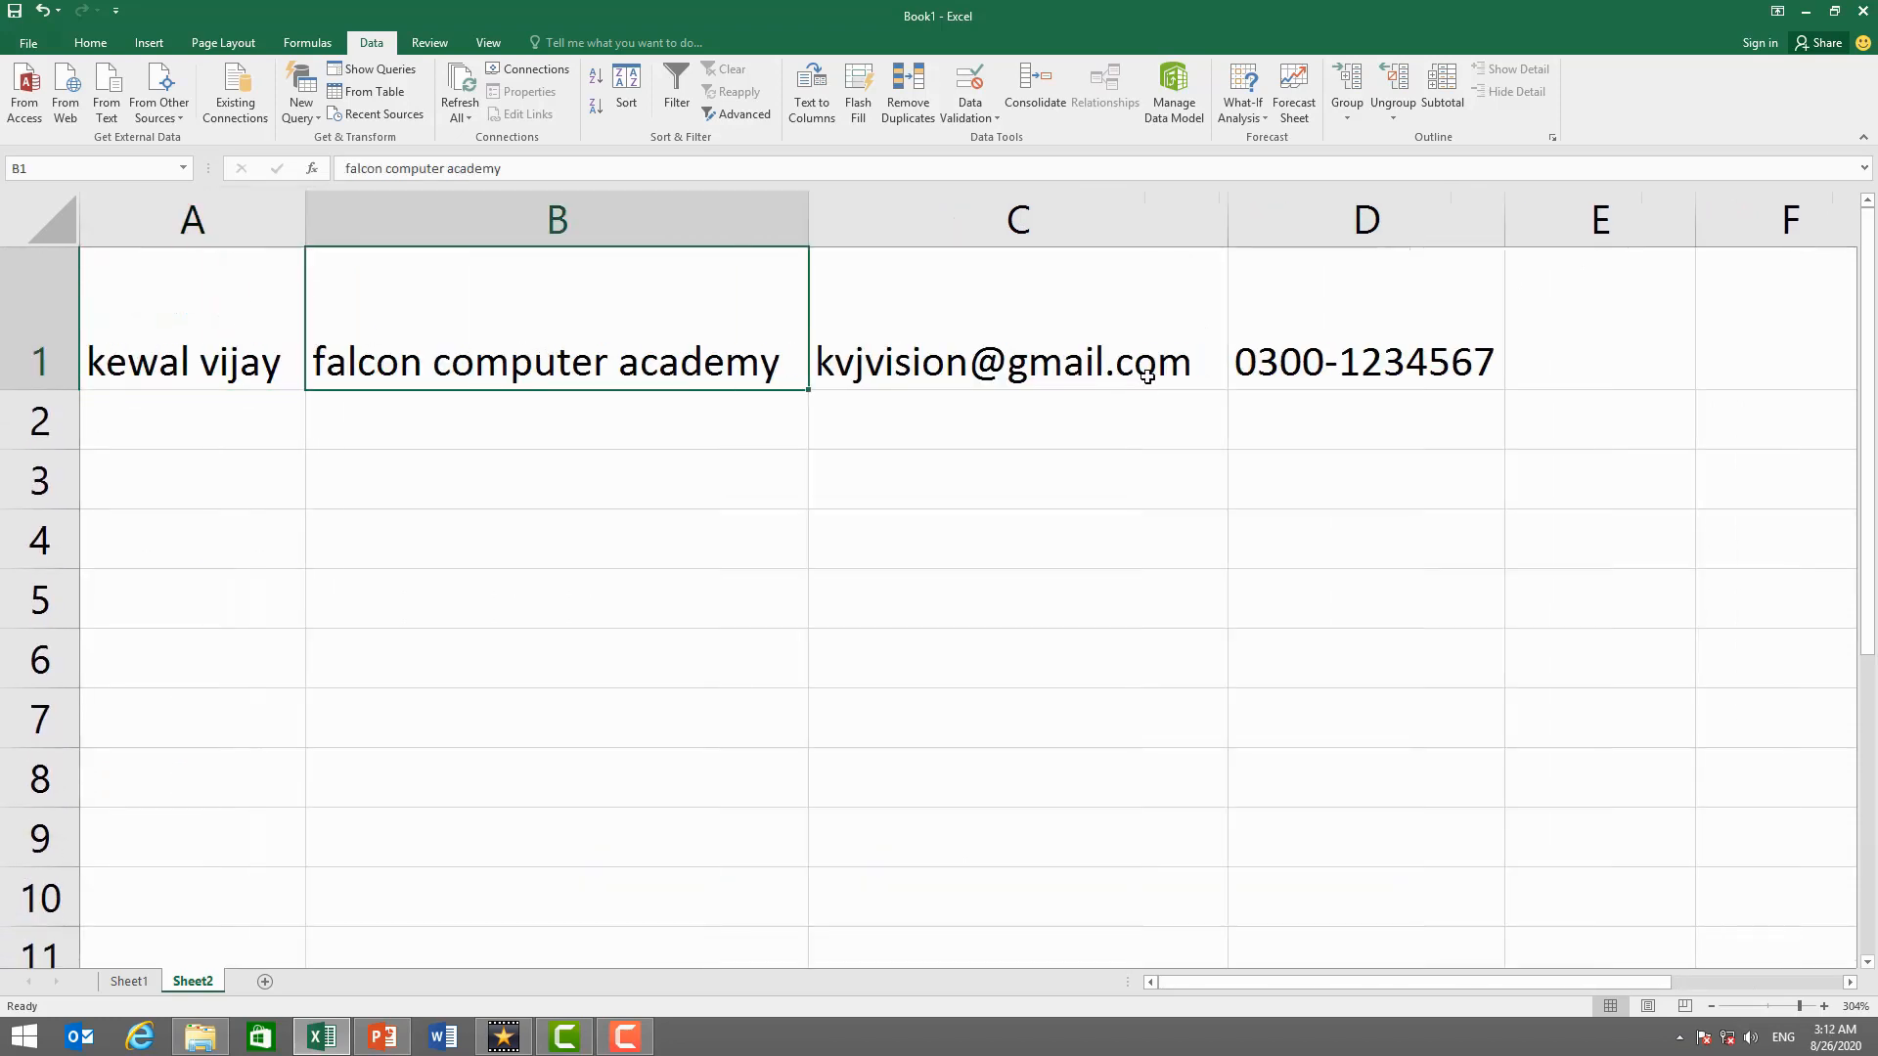
left_click(1086, 361)
left_click(1393, 361)
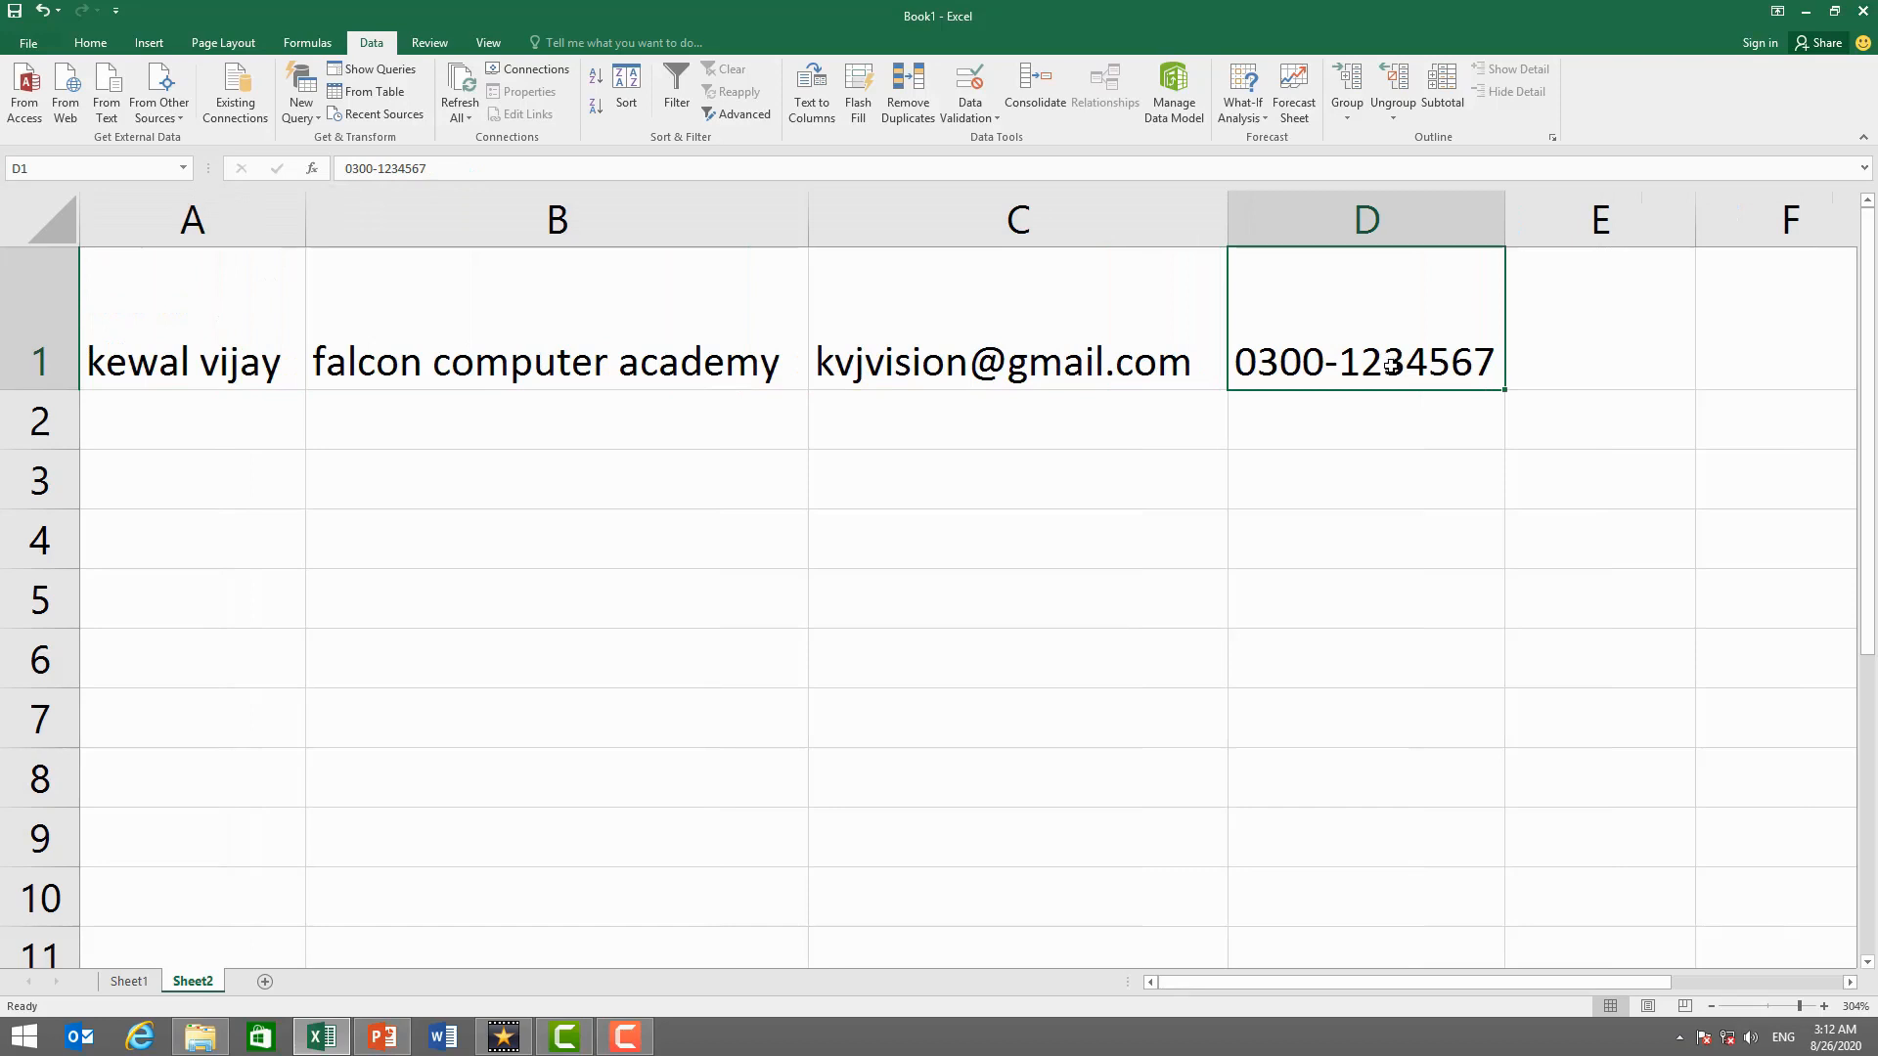